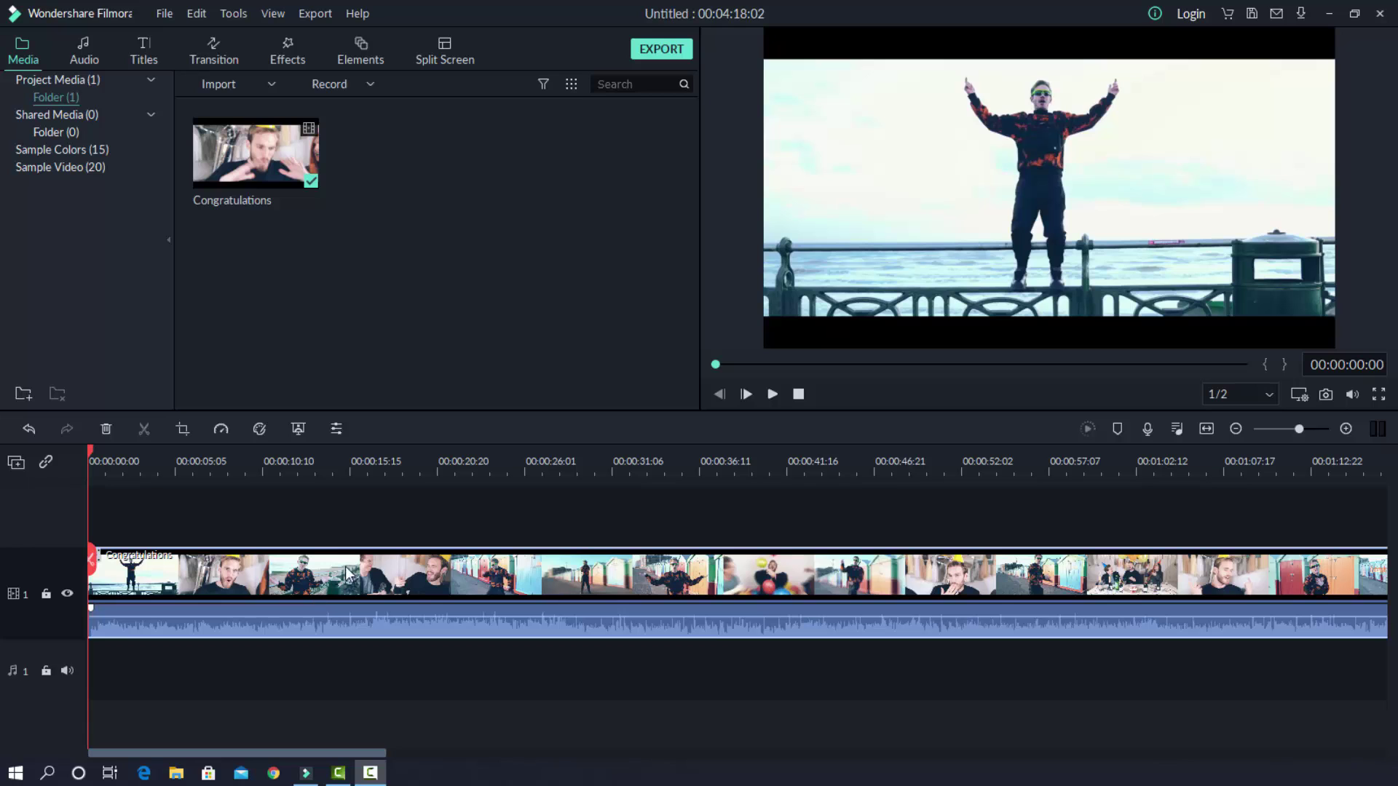
Play the footage and pause it at 00:00:09:07
click(771, 396)
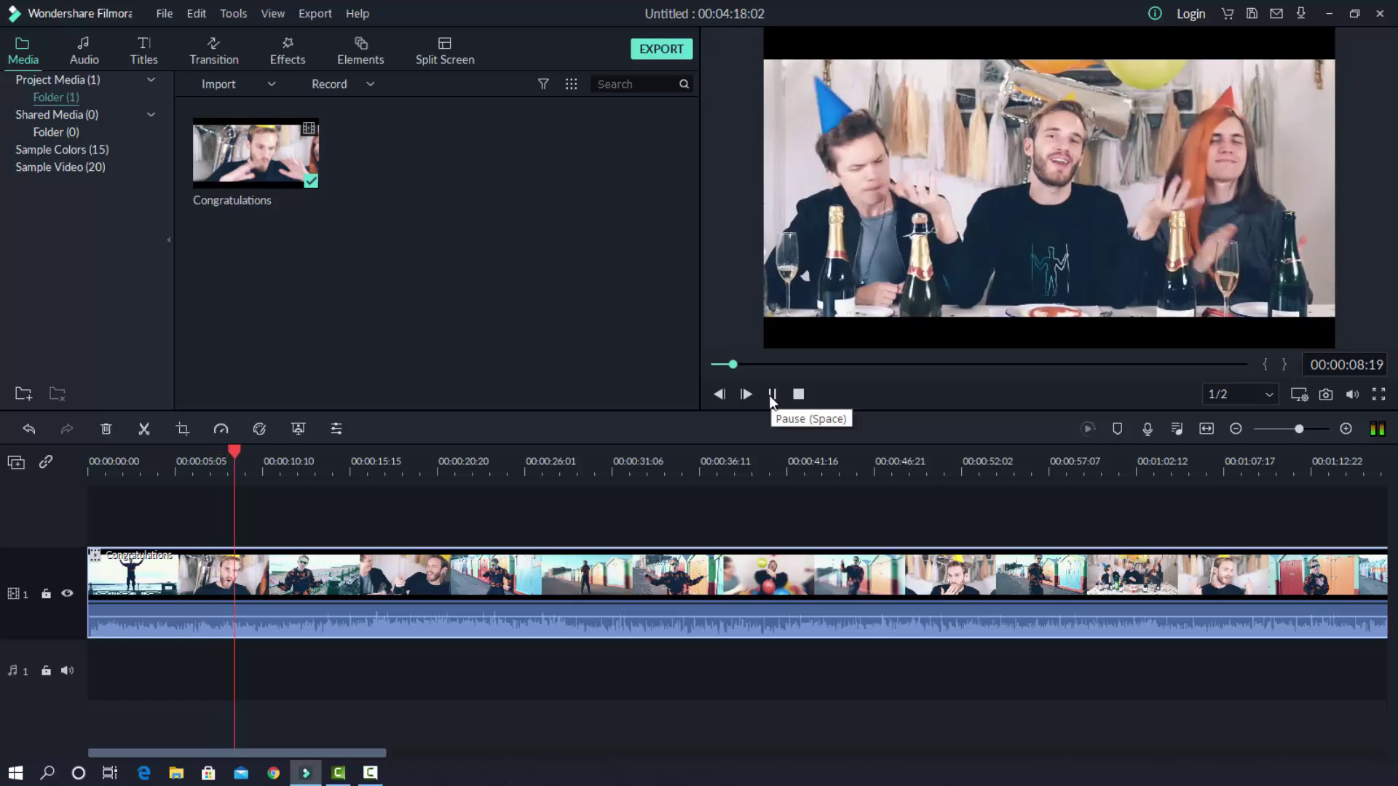
click(770, 395)
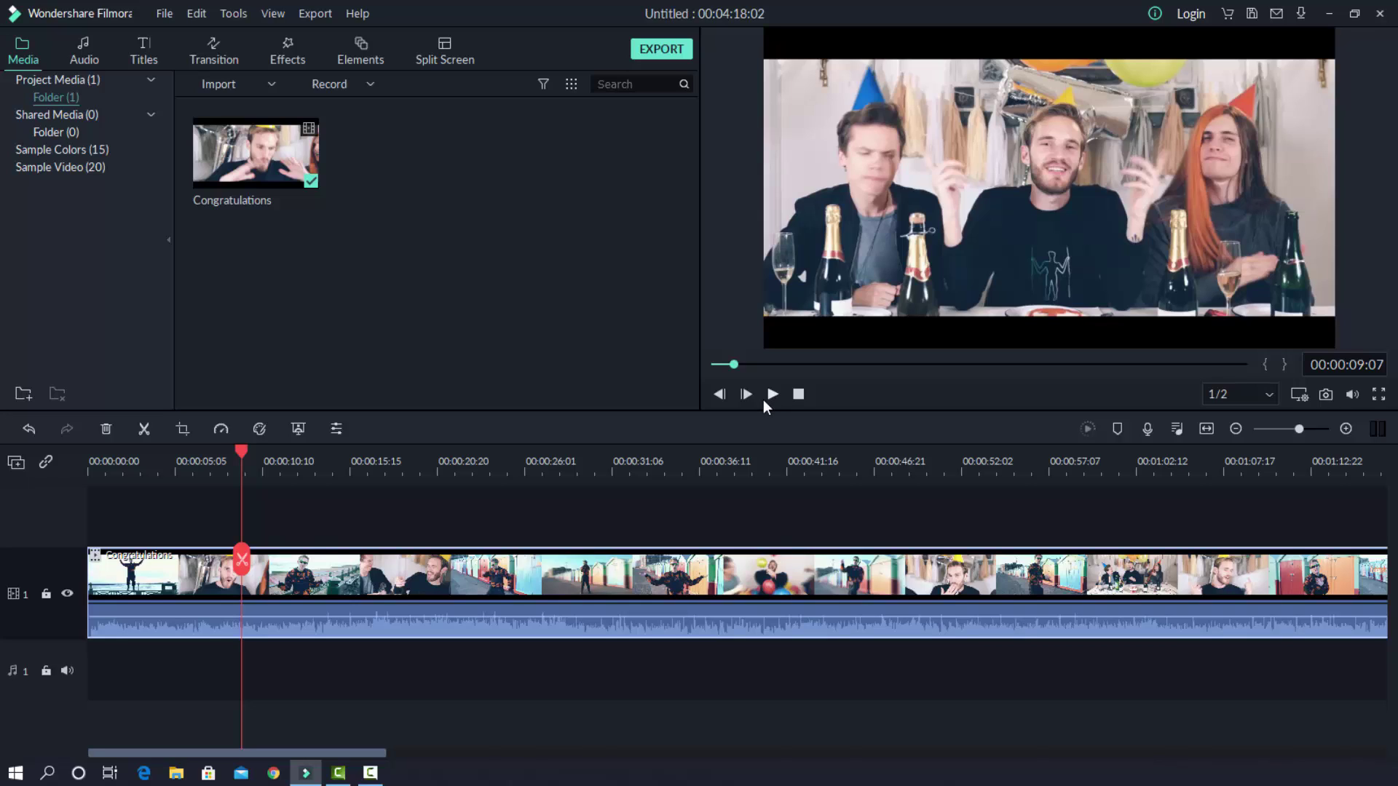
Filter the Titles library to Lower 3rds and preview Lower Third 3 and one other template
click(141, 51)
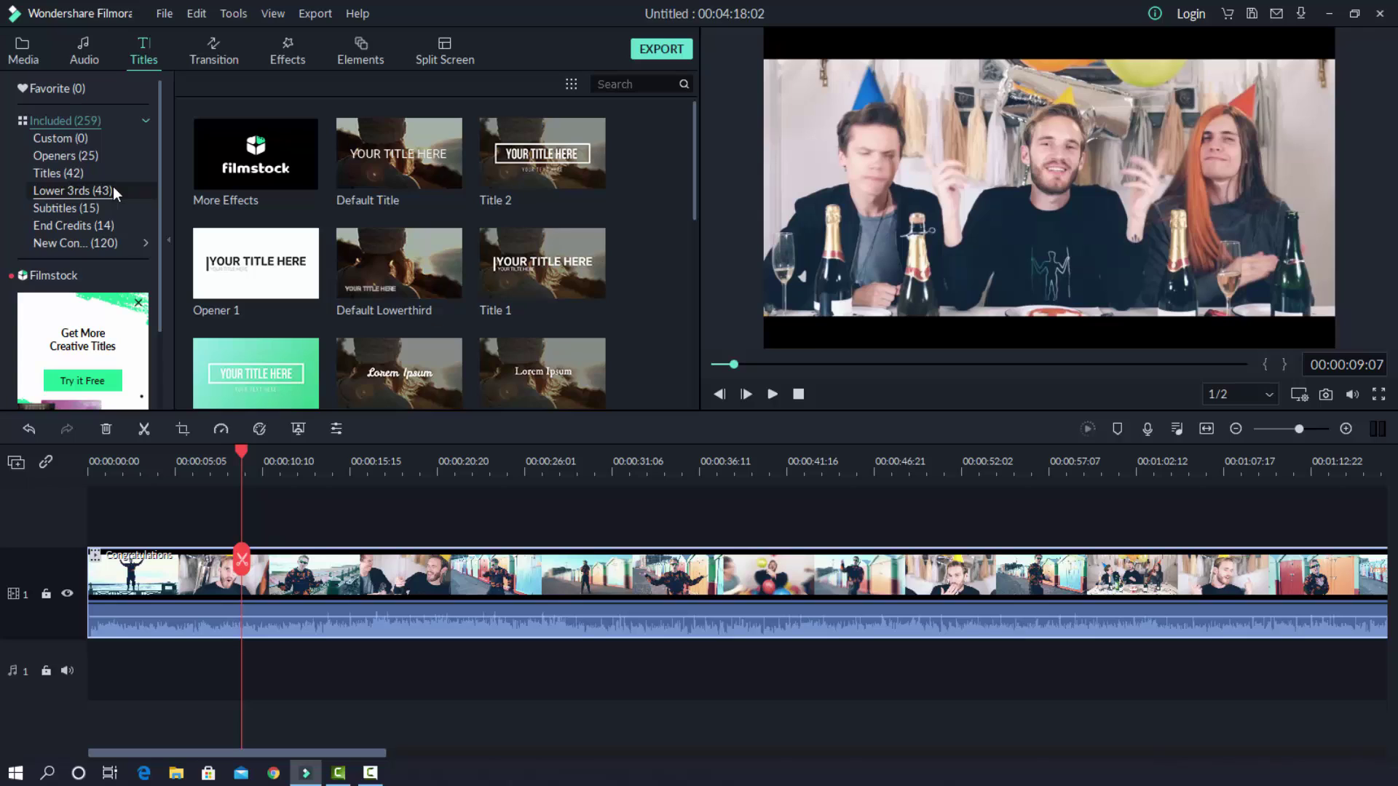
click(86, 188)
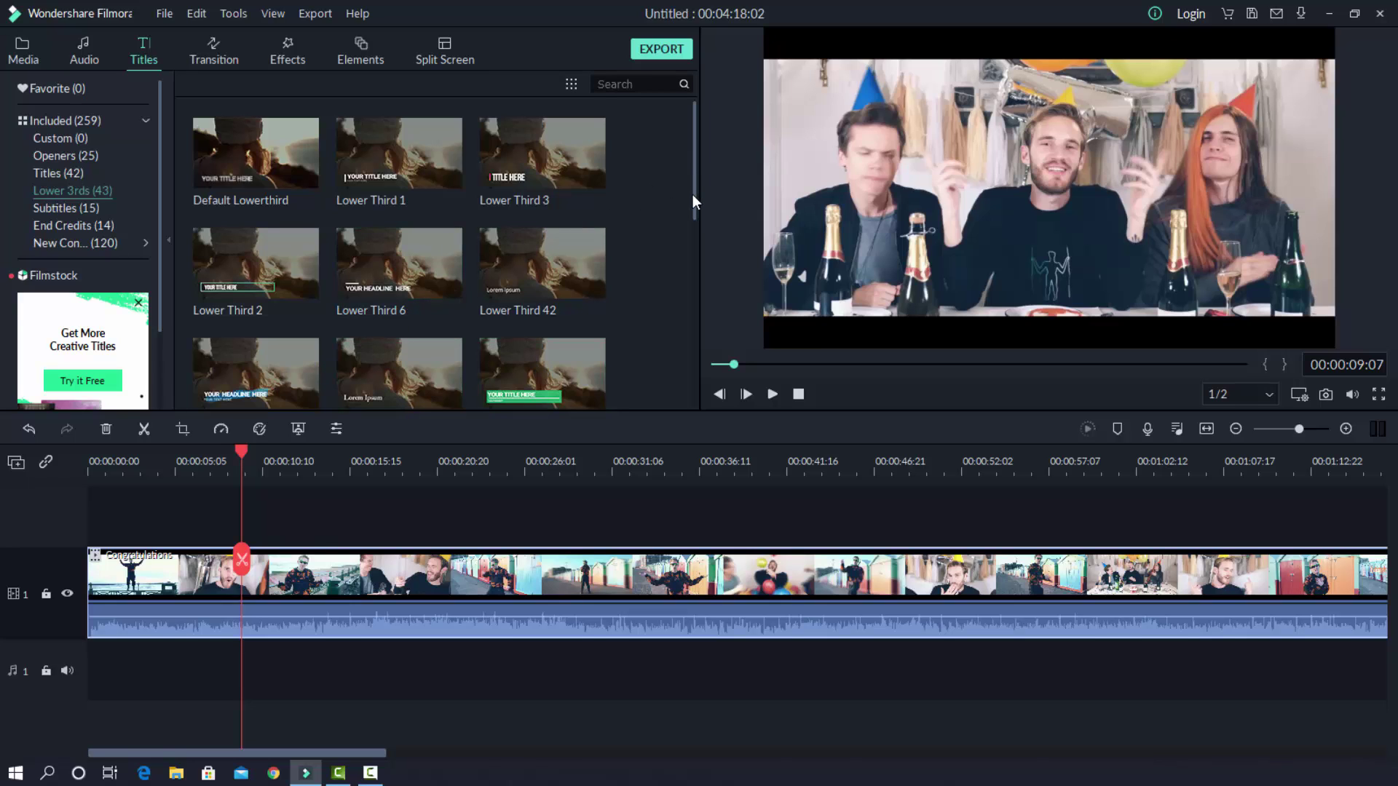
mouse_move(692, 195)
mouse_down()
mouse_move(695, 411)
mouse_move(691, 163)
mouse_up()
click(563, 148)
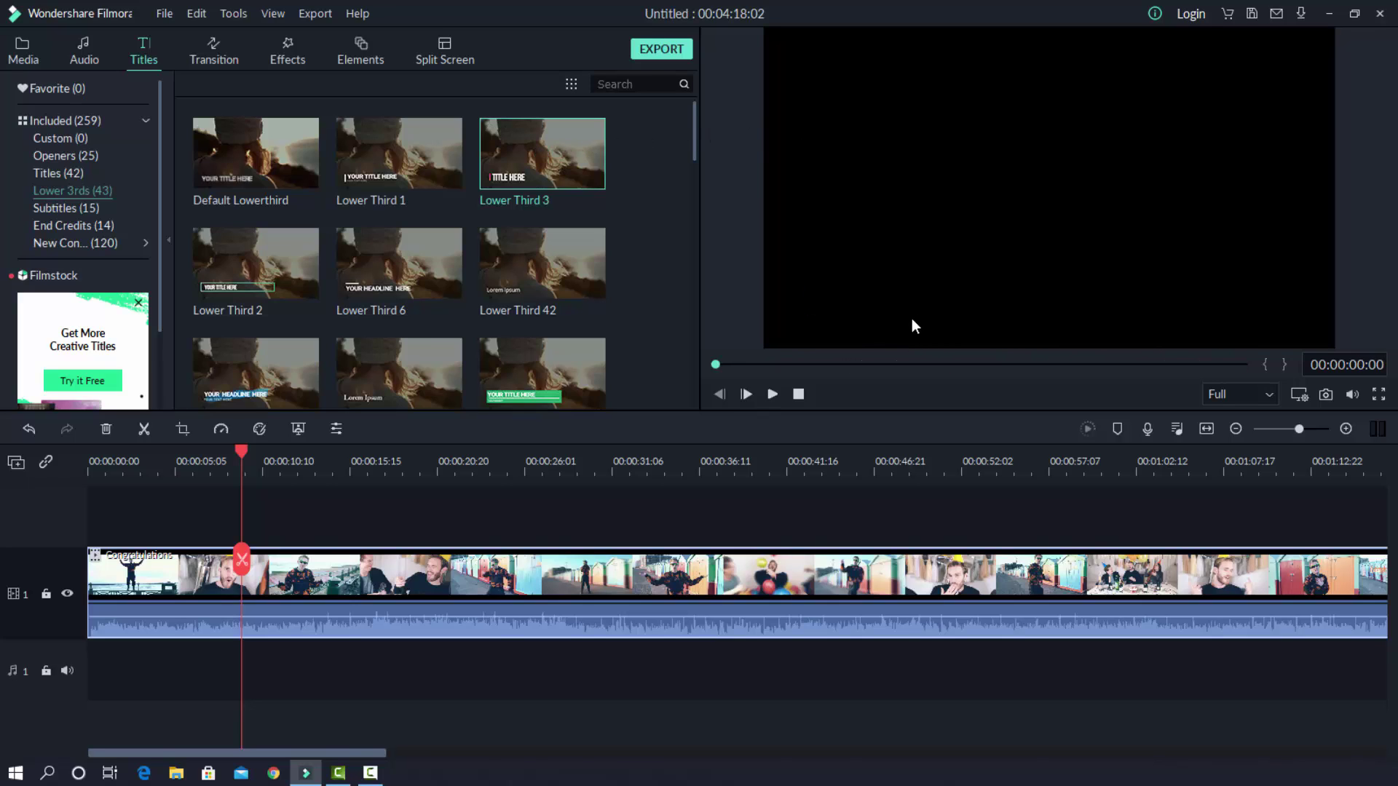
click(291, 363)
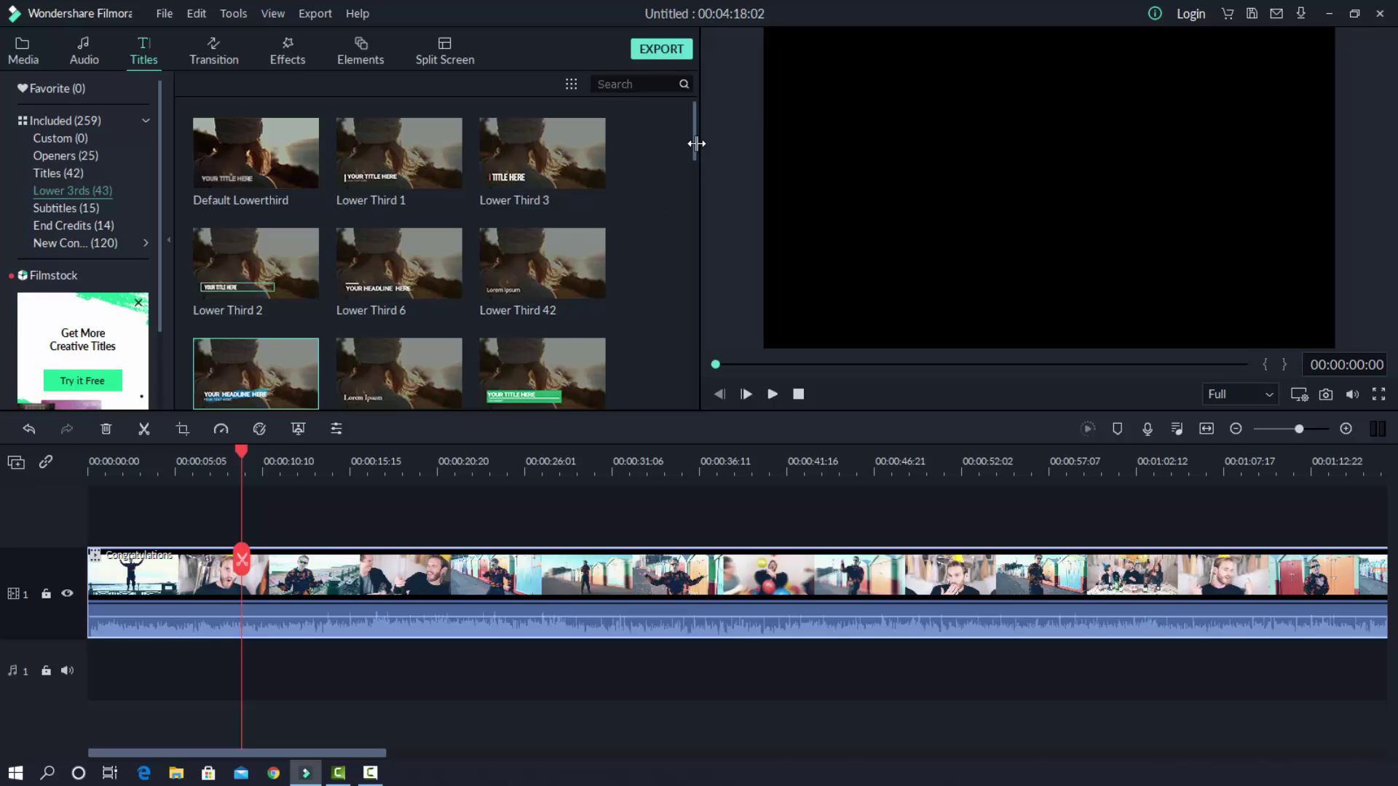
drag(697, 143, 707, 231)
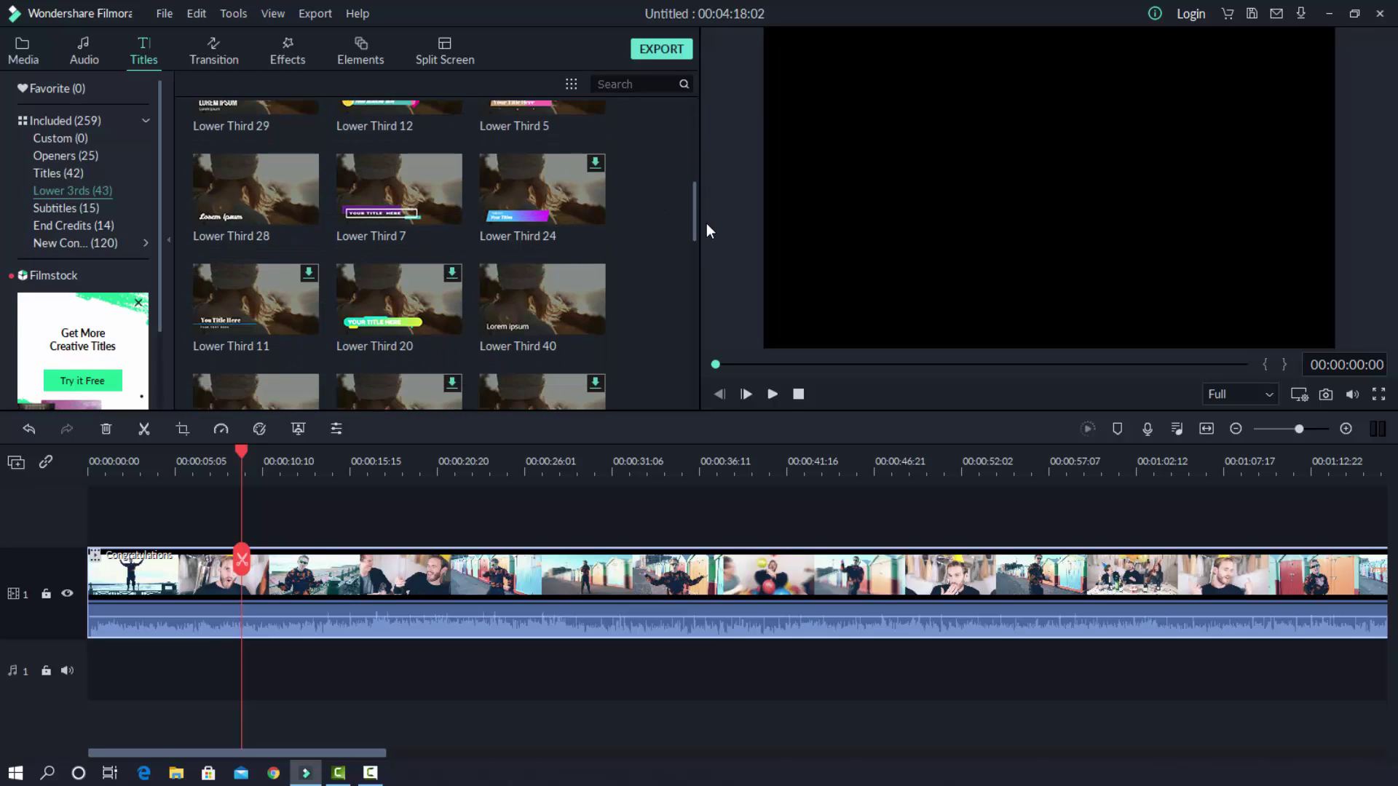
mouse_move(595, 167)
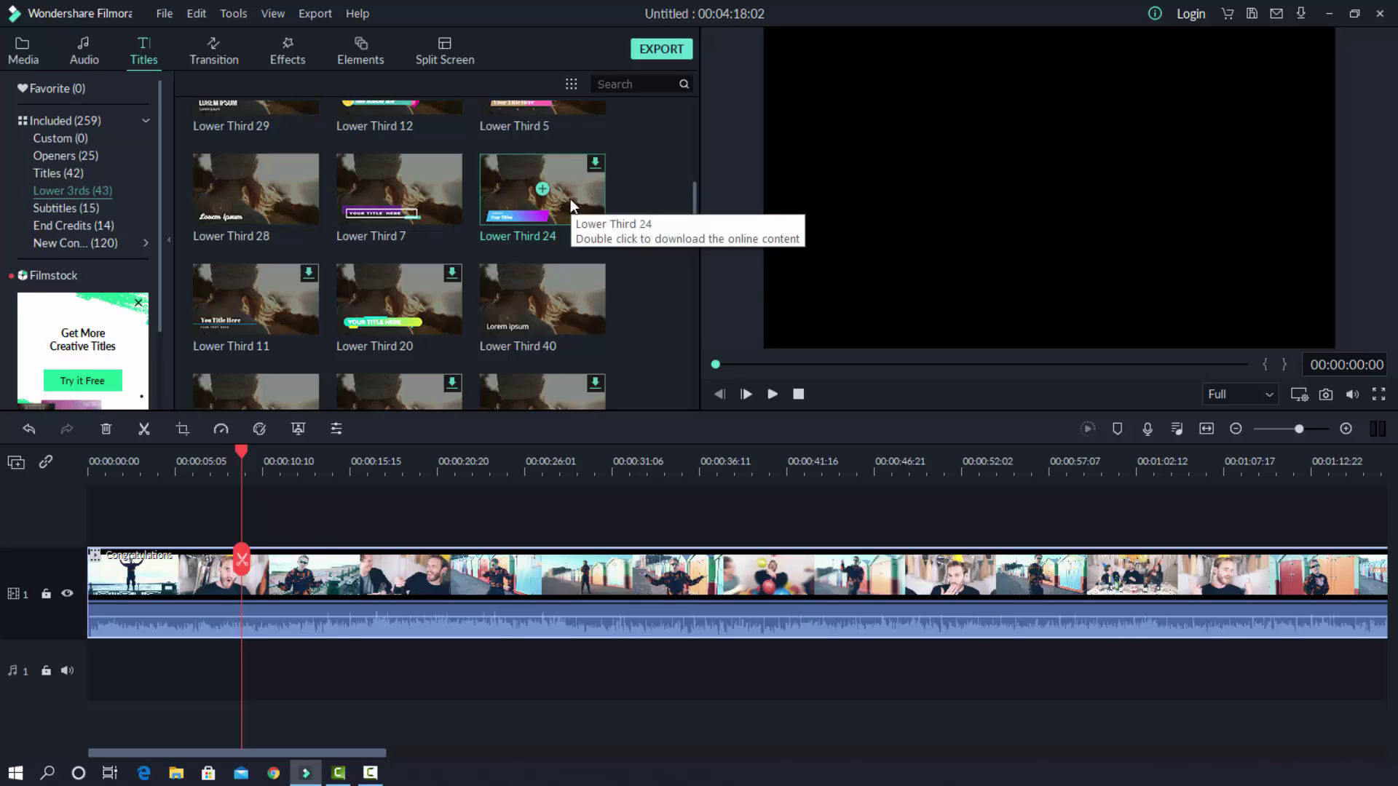
Download and preview Lower Third 24, then select Lower Third 4 instead
click(595, 167)
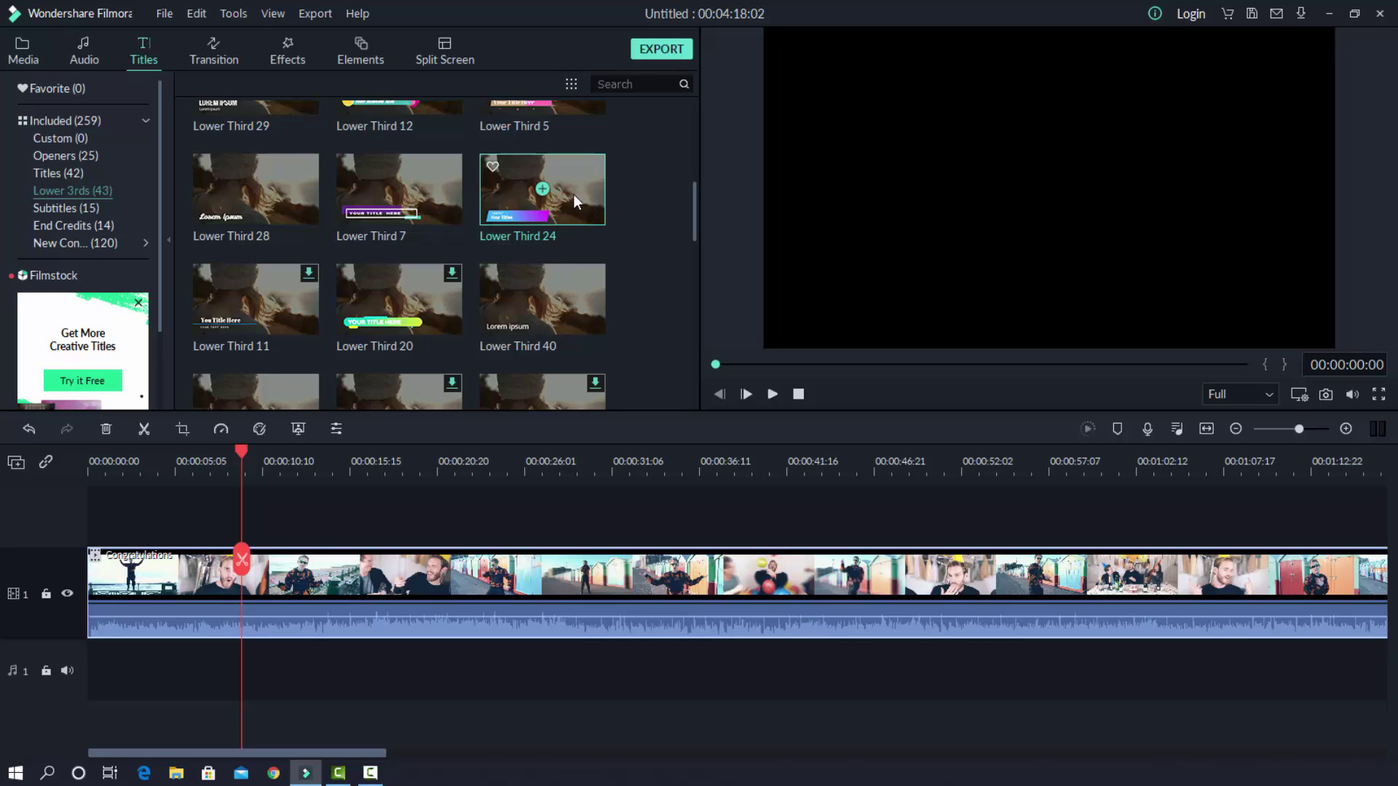
click(573, 193)
mouse_move(695, 205)
mouse_down()
mouse_move(699, 145)
mouse_move(700, 157)
mouse_up()
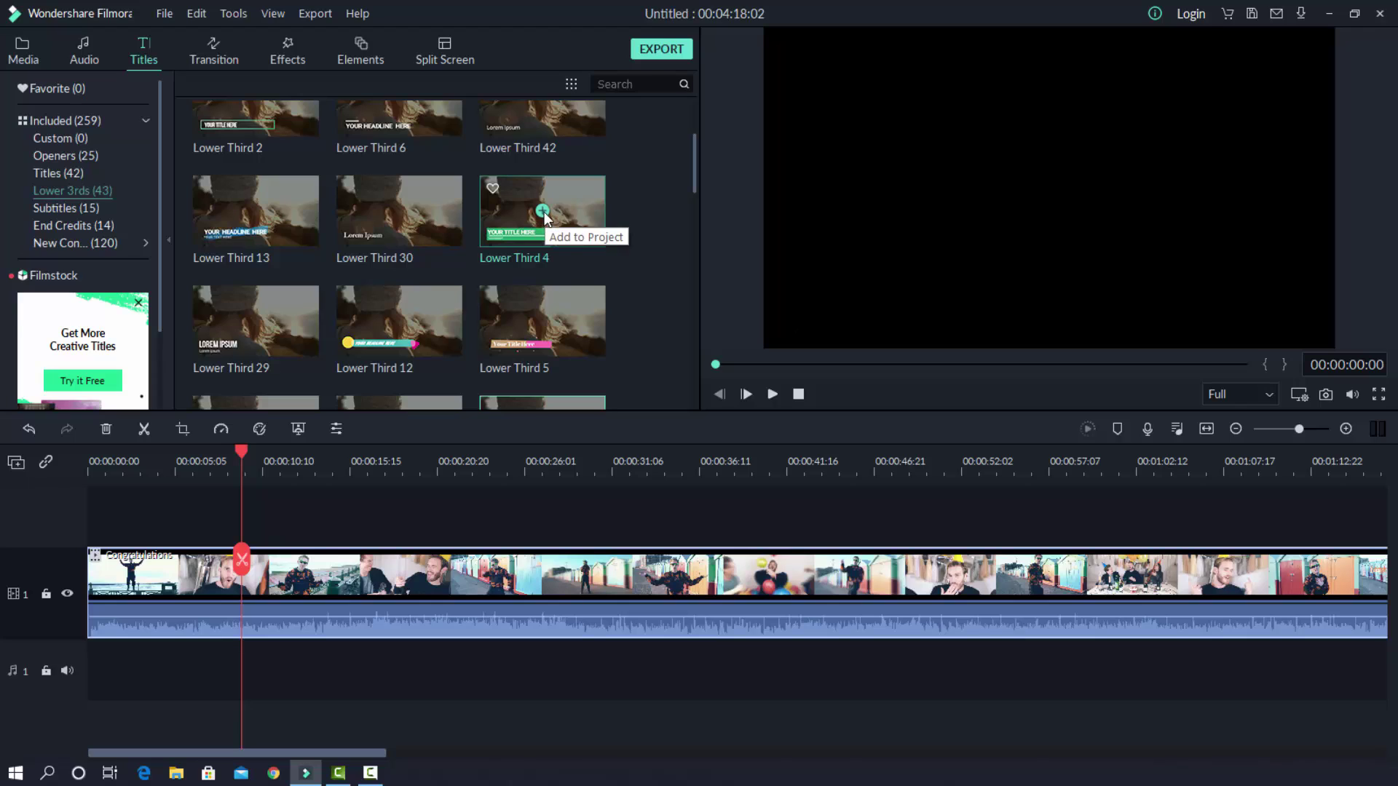
click(571, 202)
Place Lower Third 4 on a new track above the footage, stopping playback at 00:00:11:00
drag(571, 197, 338, 535)
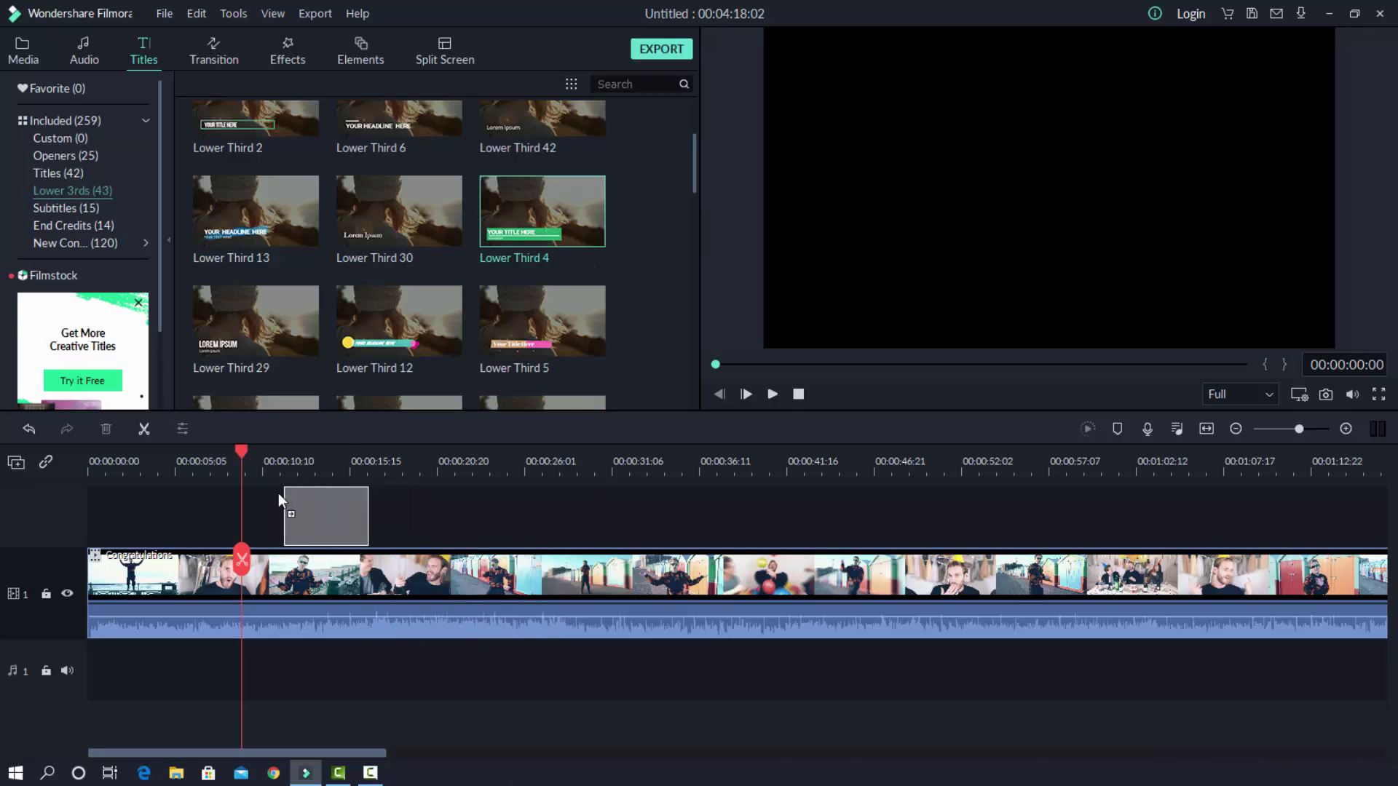
drag(339, 535, 250, 499)
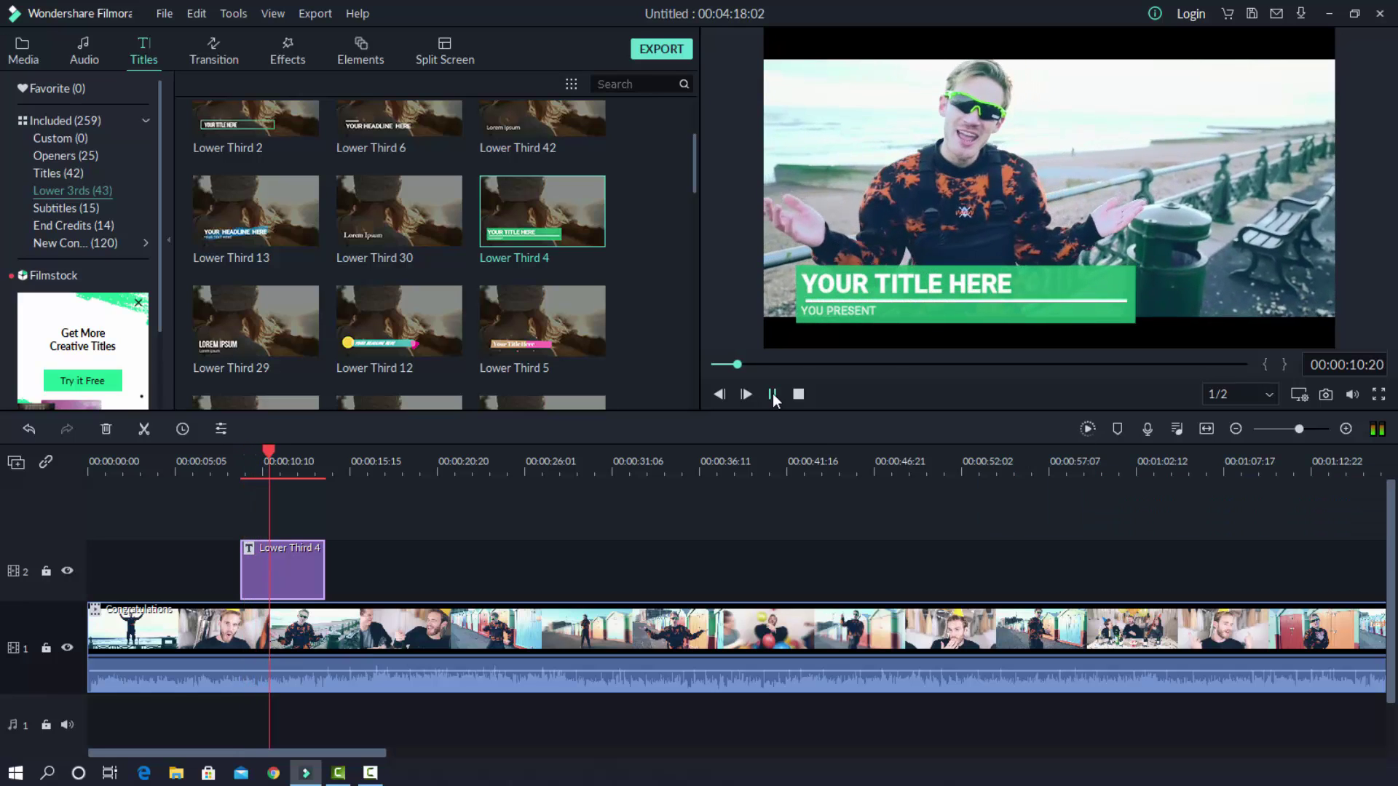
click(772, 394)
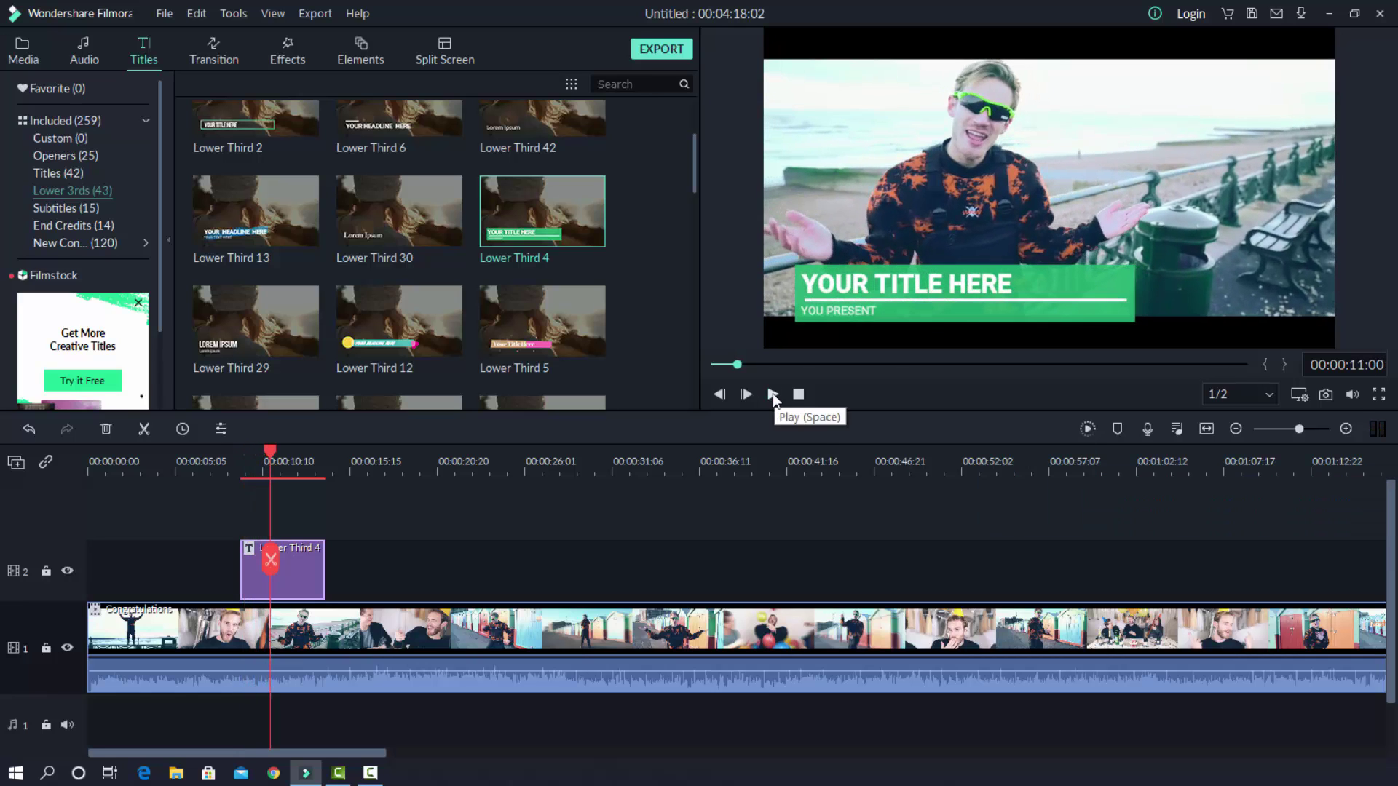
Retype the Lower Third 4 headline as 'PewDiePie' in dark red at font size 40
double_click(872, 287)
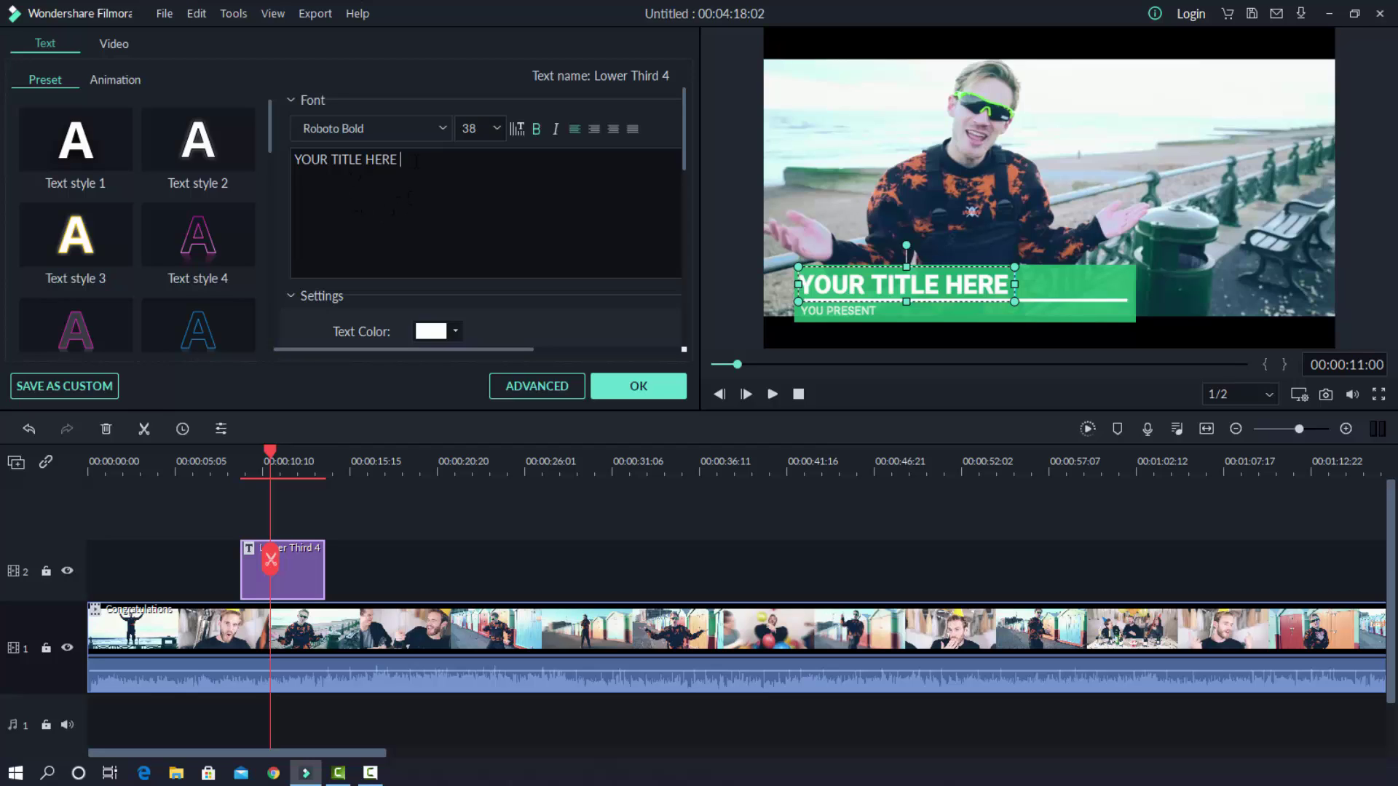
key(BackSpace)
key(BackSpace)
key(BackSpace)
key(BackSpace)
key(BackSpace)
key(BackSpace)
key(BackSpace)
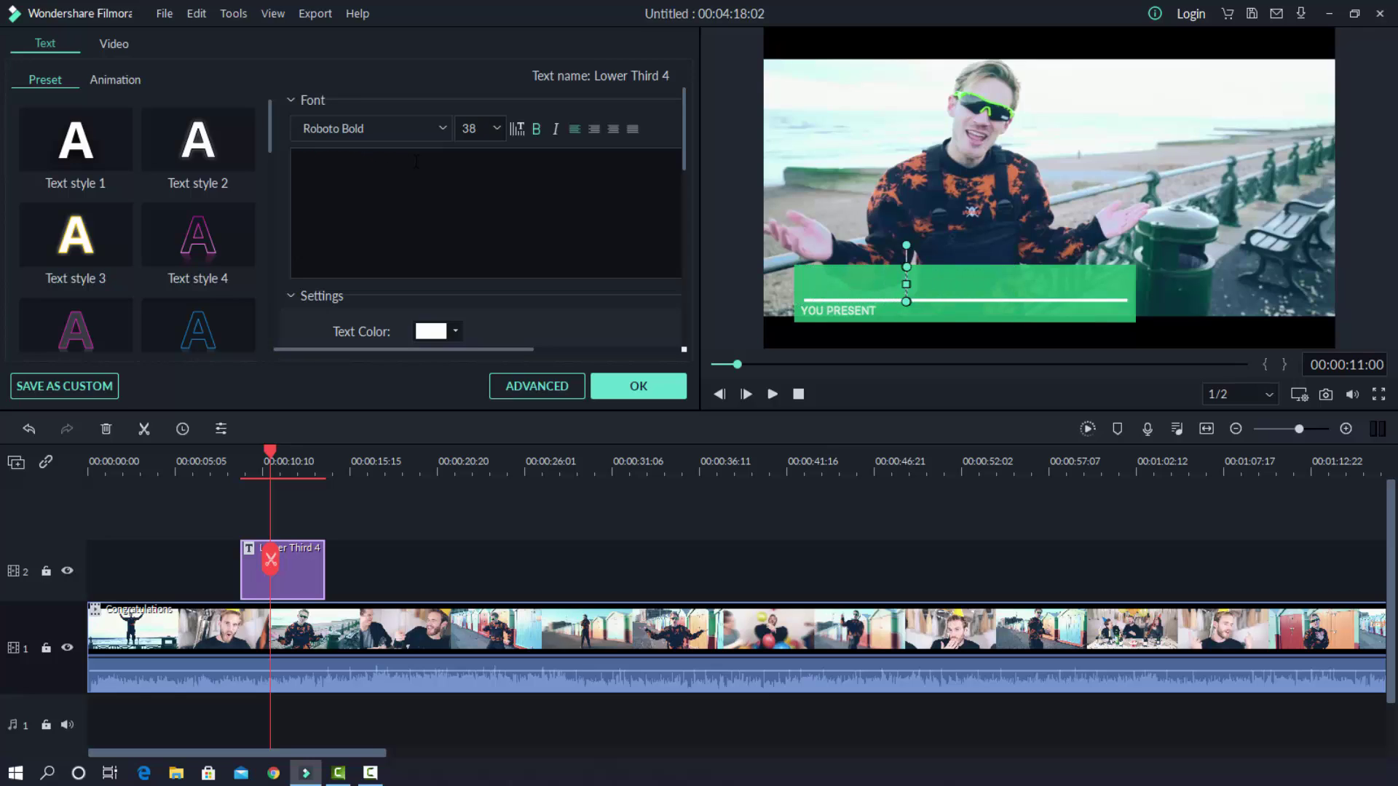
text(Pew)
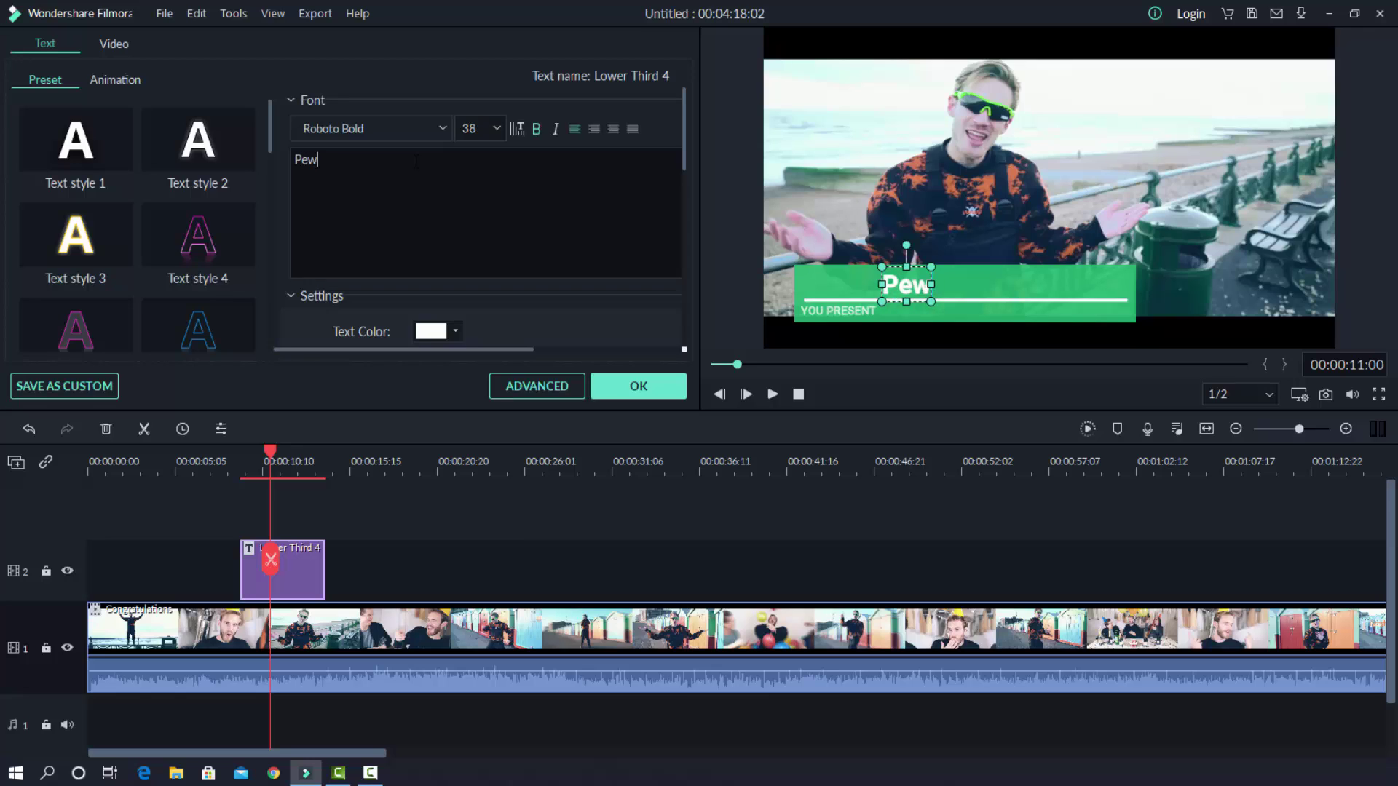
text(Die)
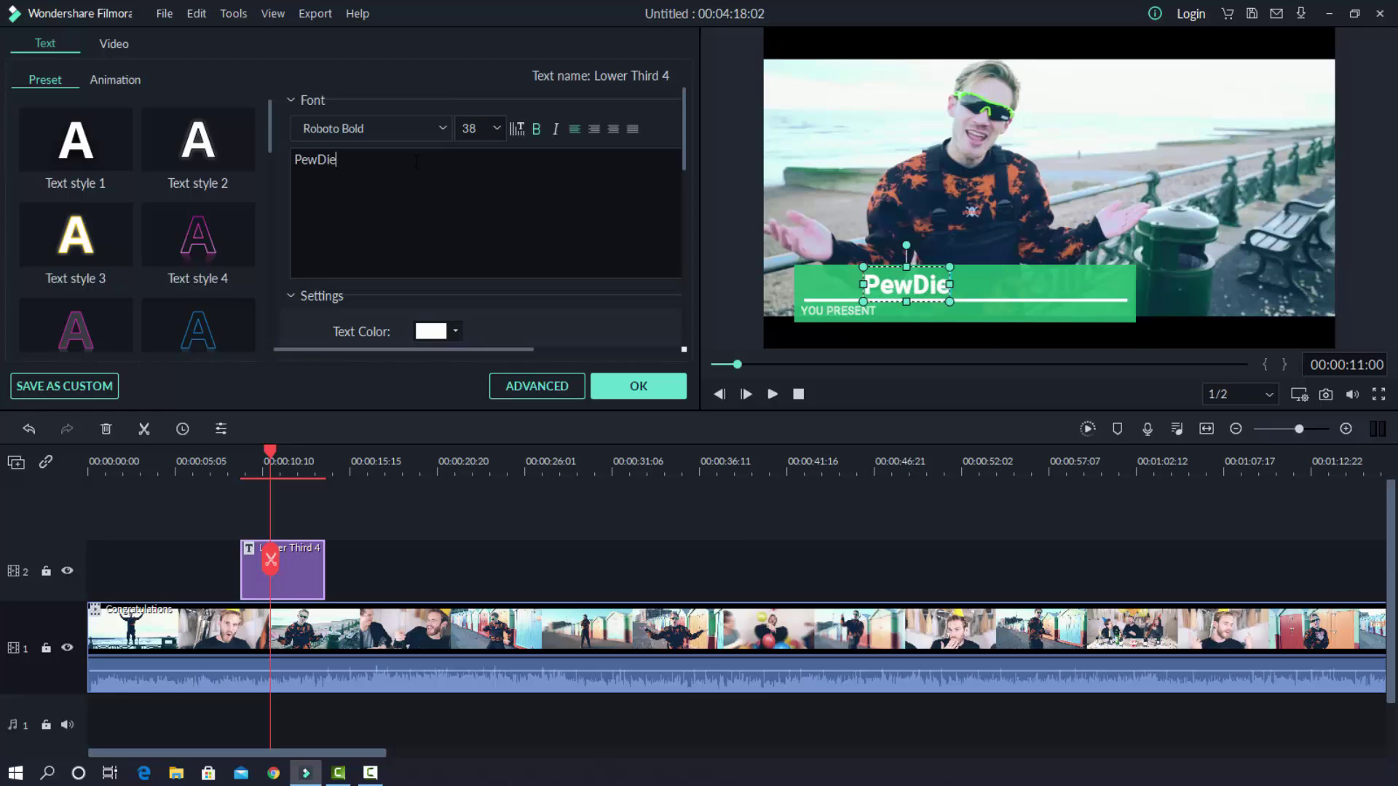
text(Pie)
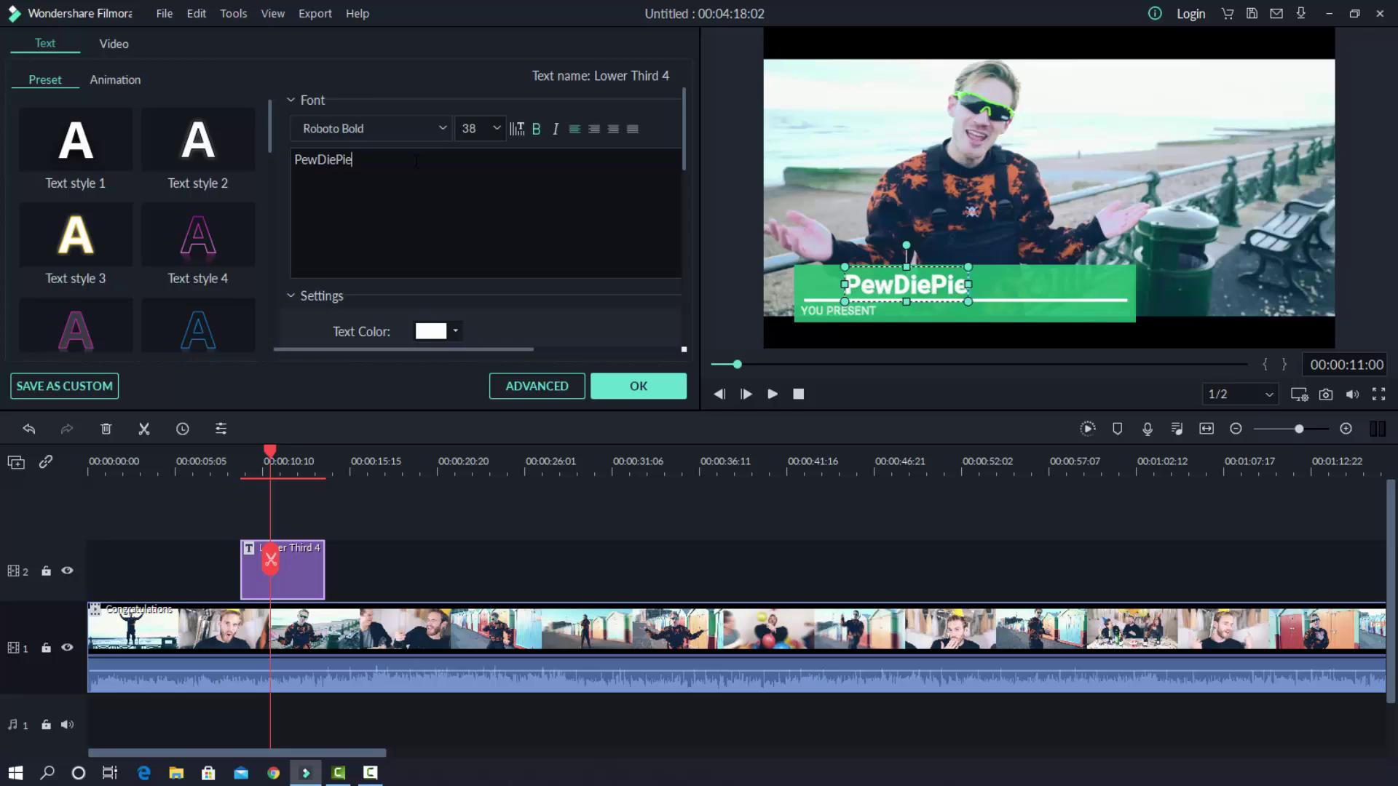
click(443, 334)
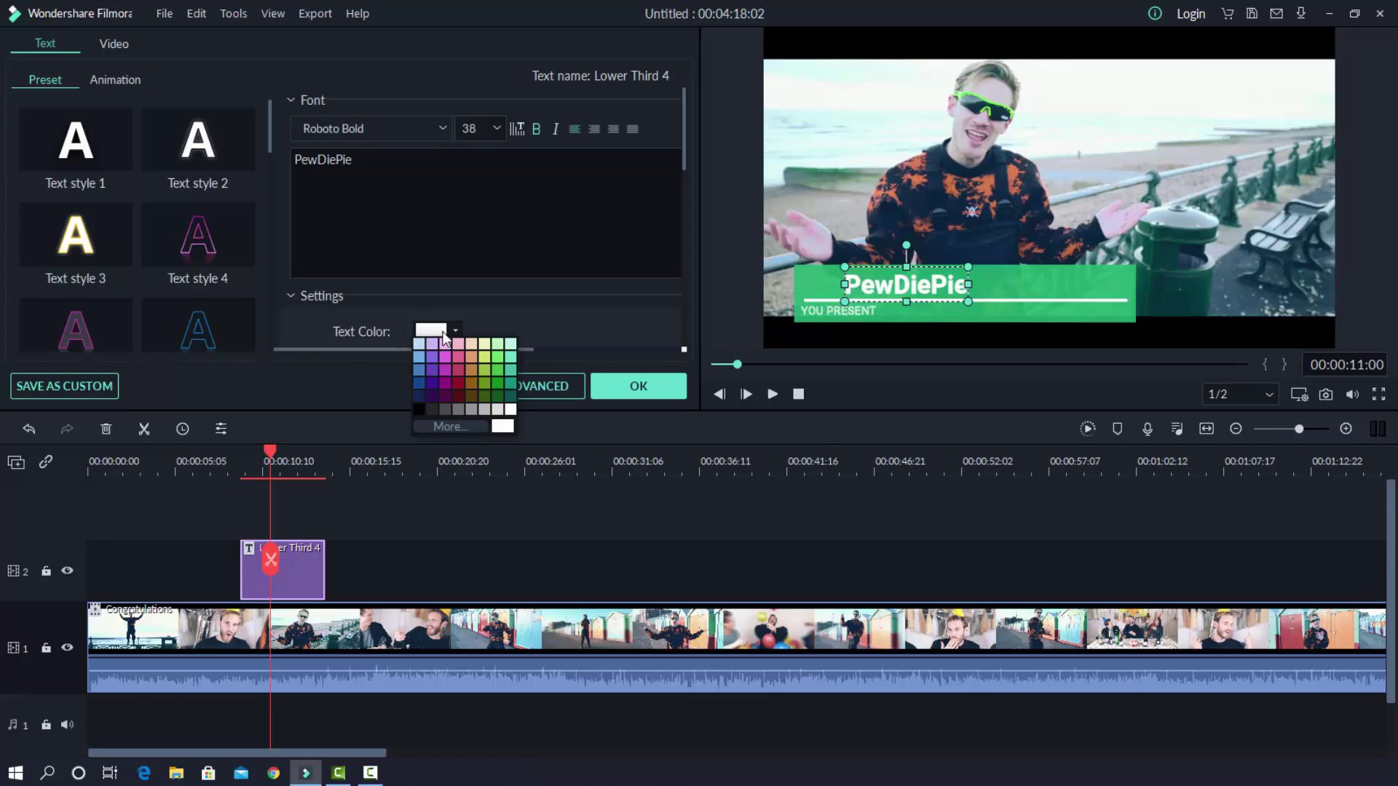
click(461, 379)
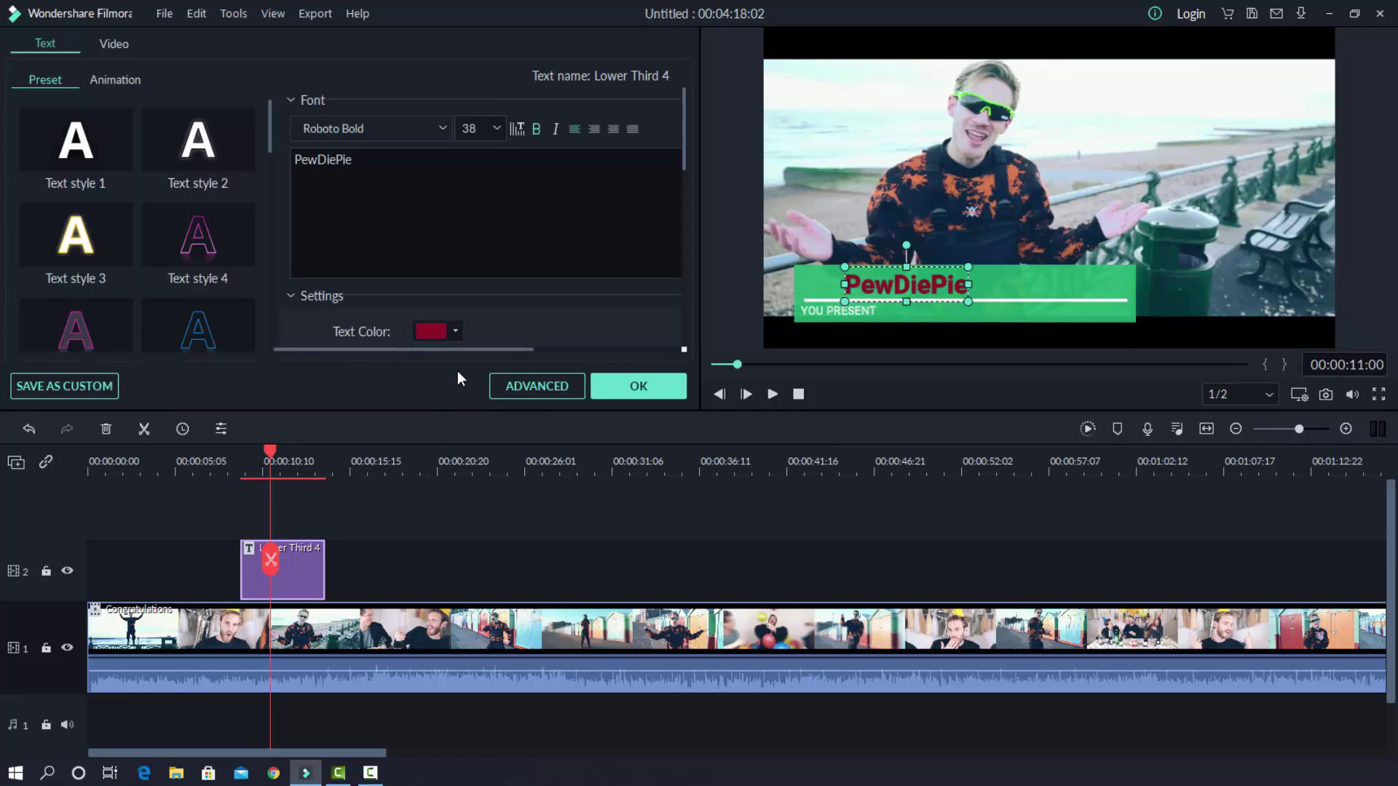
click(493, 131)
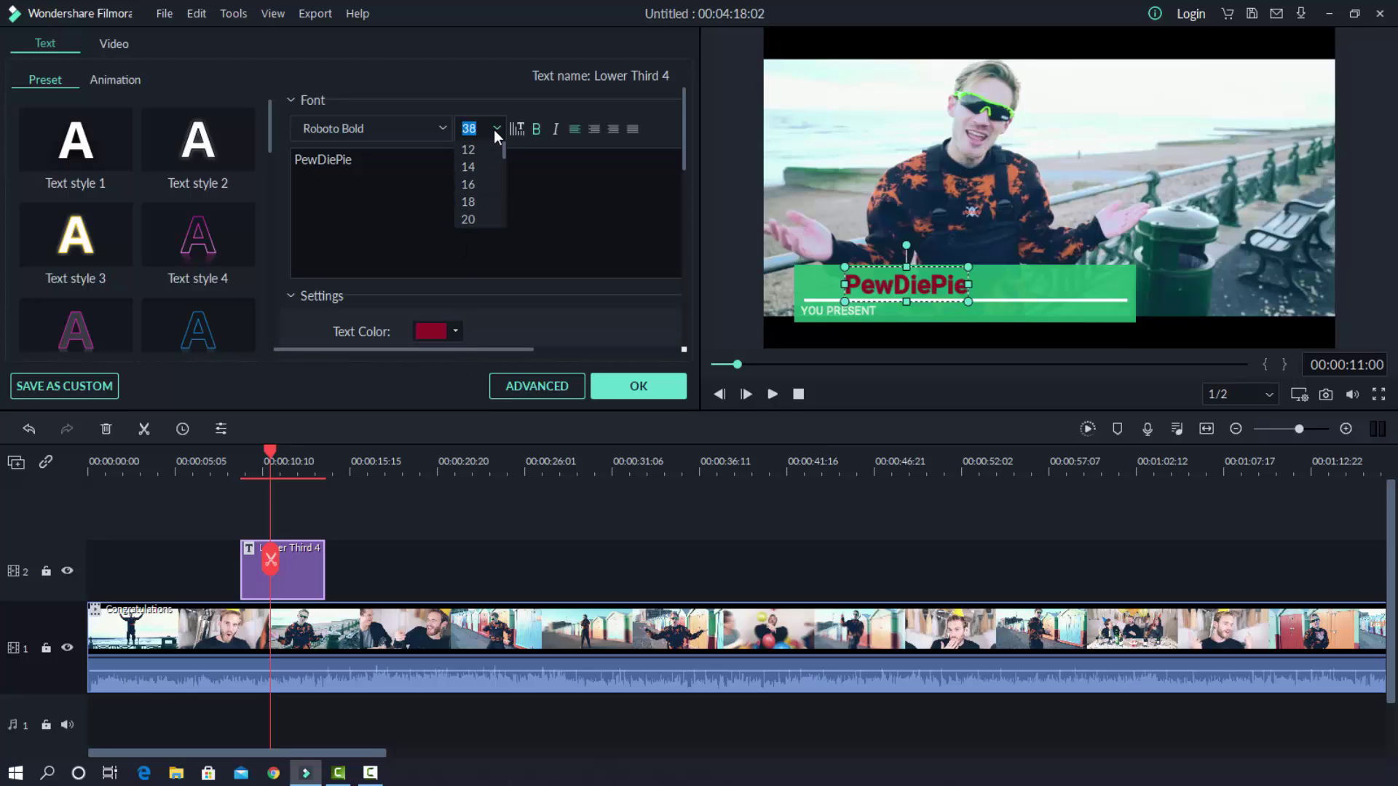
click(474, 219)
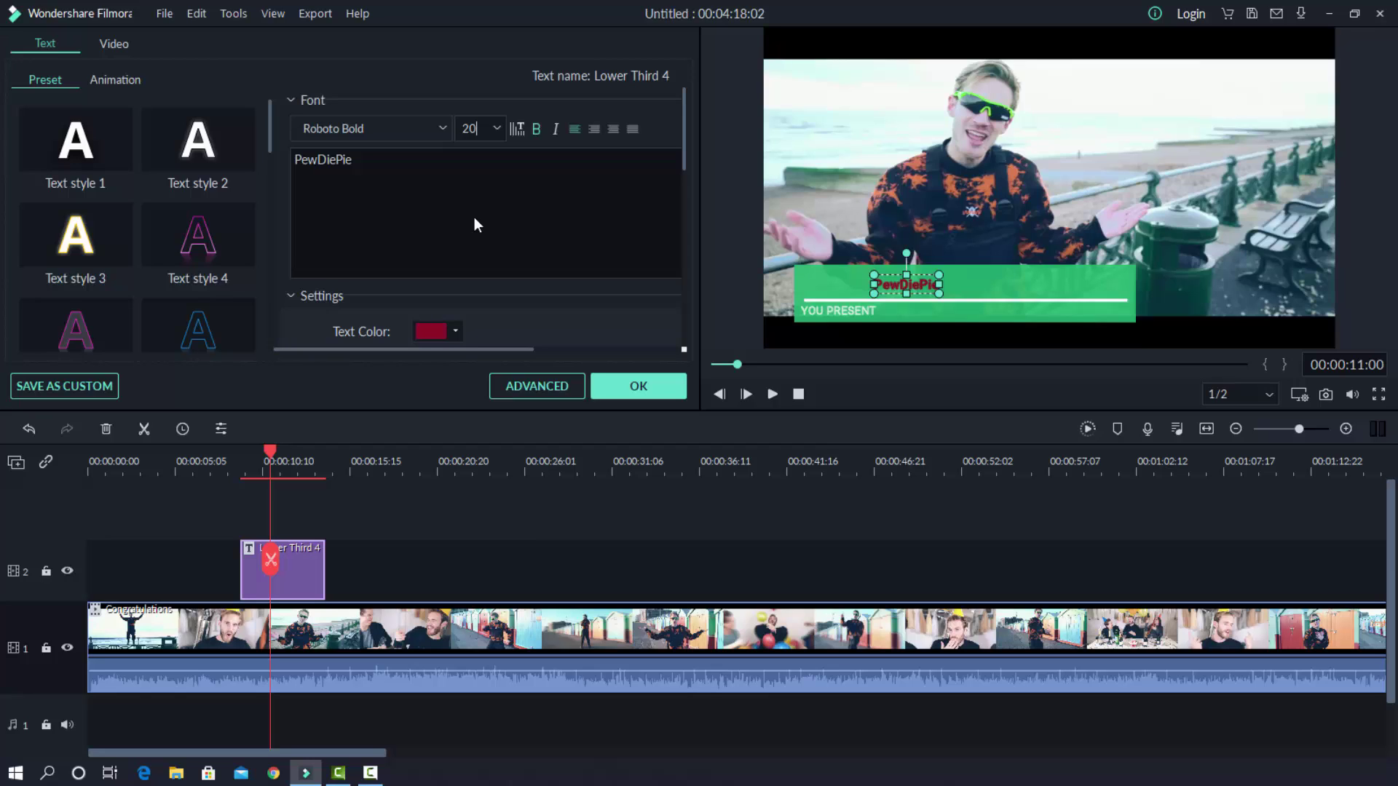
key(BackSpace)
key(BackSpace)
text(40)
key(Return)
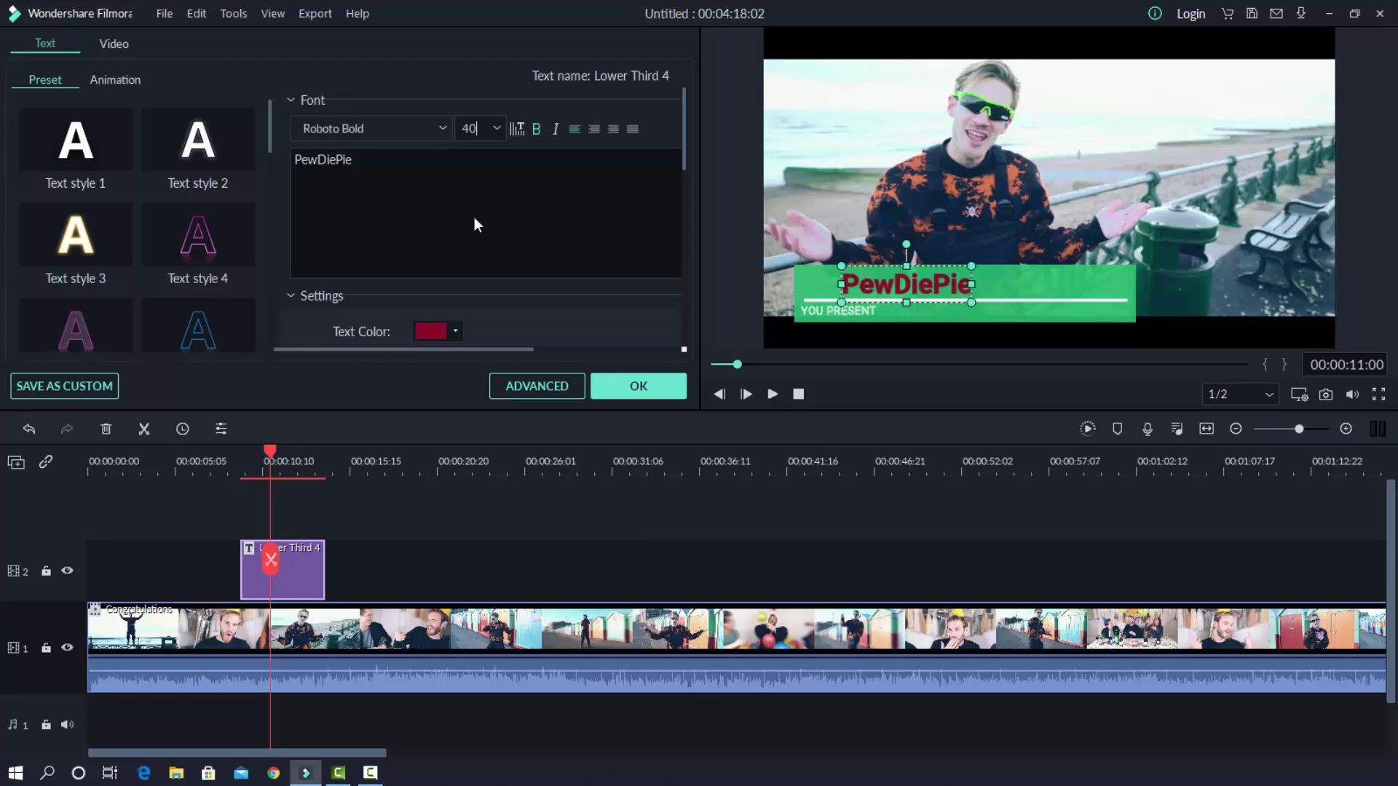
Move YOU PRESENT under PewDiePie, retype it as 'YouTuber' at size 20, and apply the edit
click(828, 306)
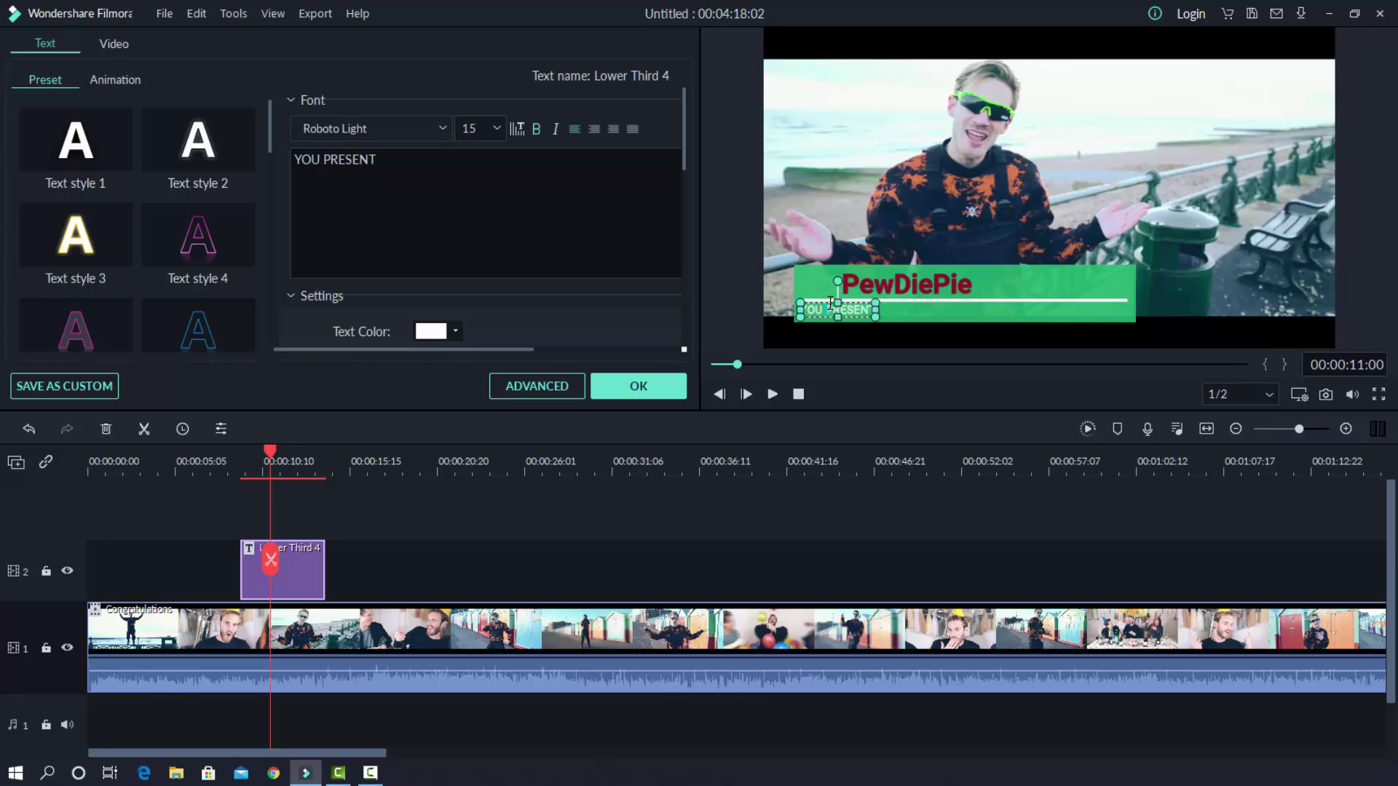
drag(830, 303, 870, 305)
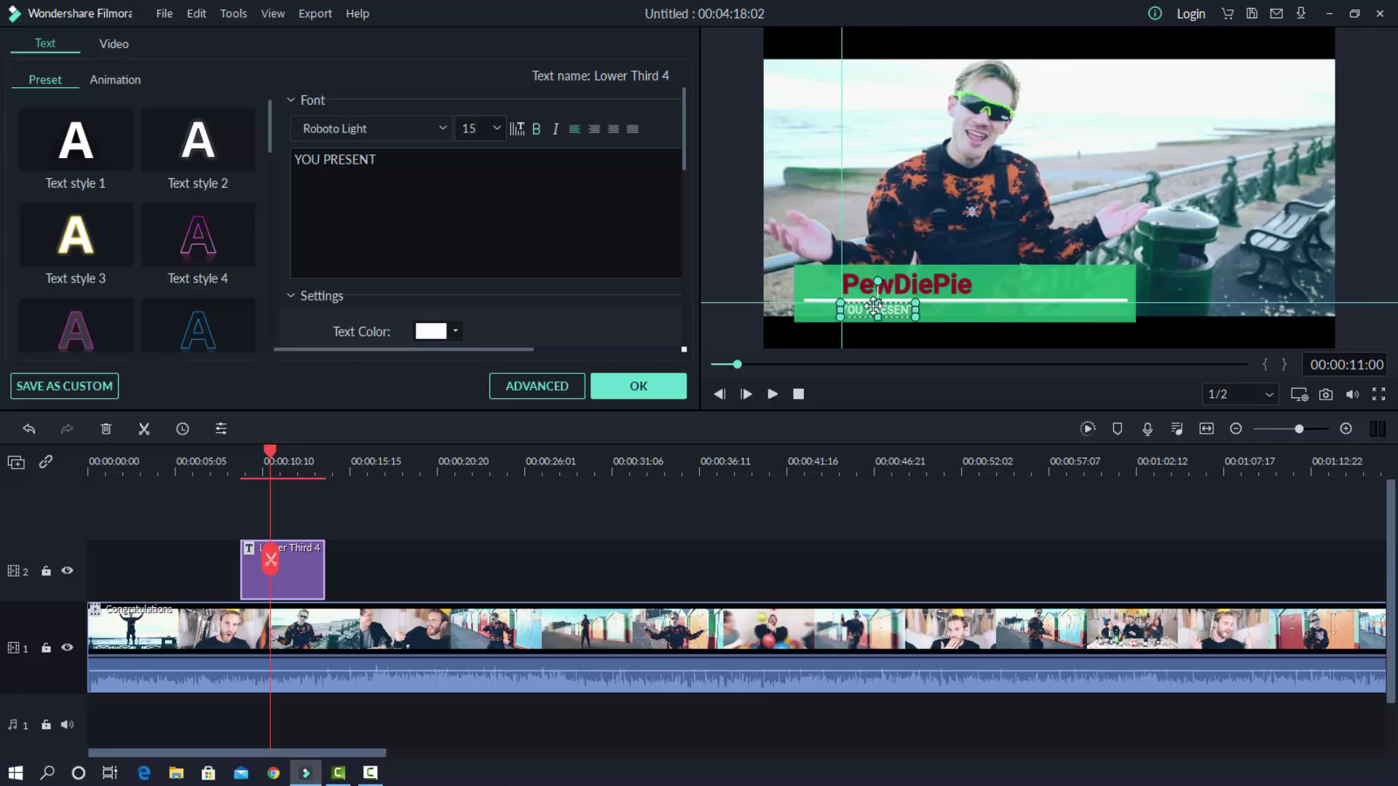
drag(875, 306, 930, 308)
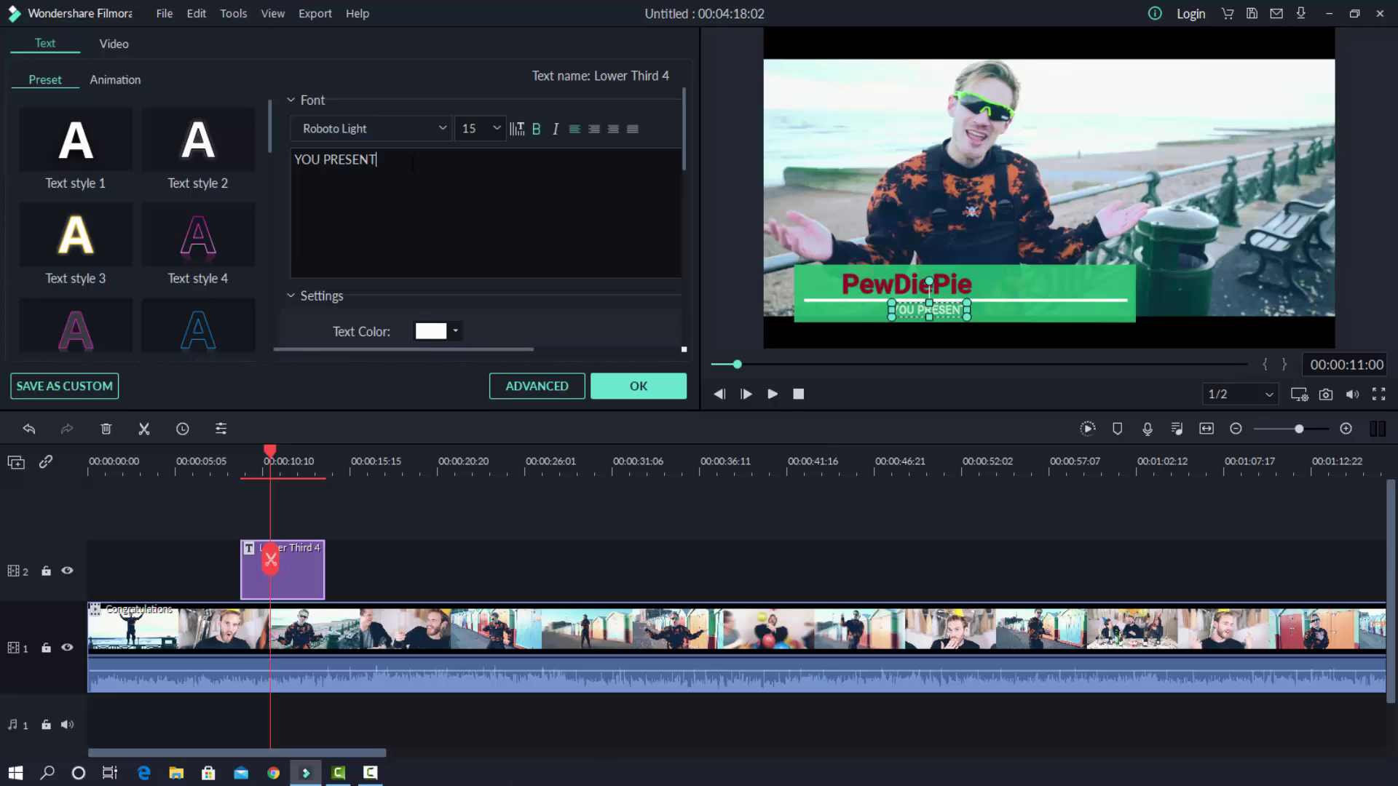
key(BackSpace)
key(BackSpace)
key(BackSpace)
key(BackSpace)
key(BackSpace)
key(BackSpace)
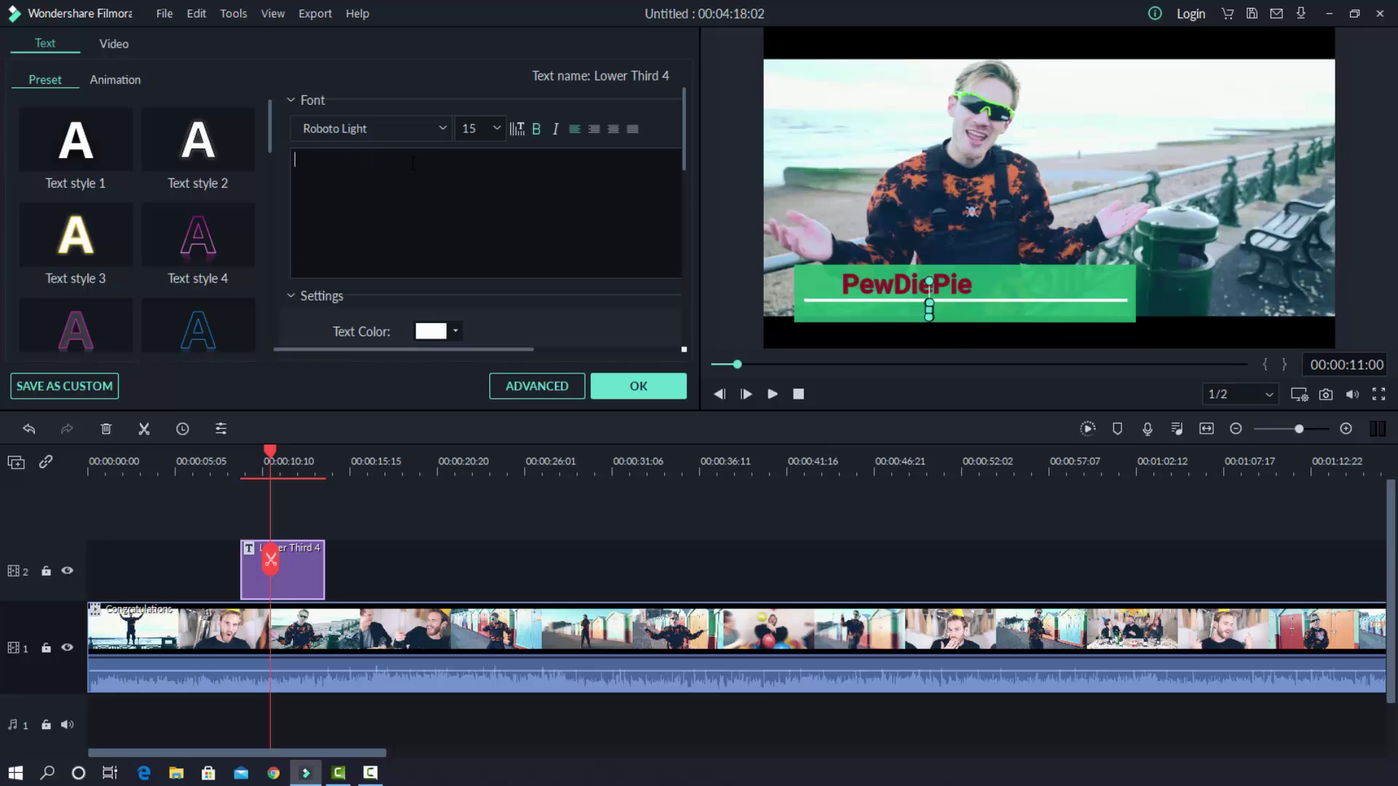
text(YouTuber)
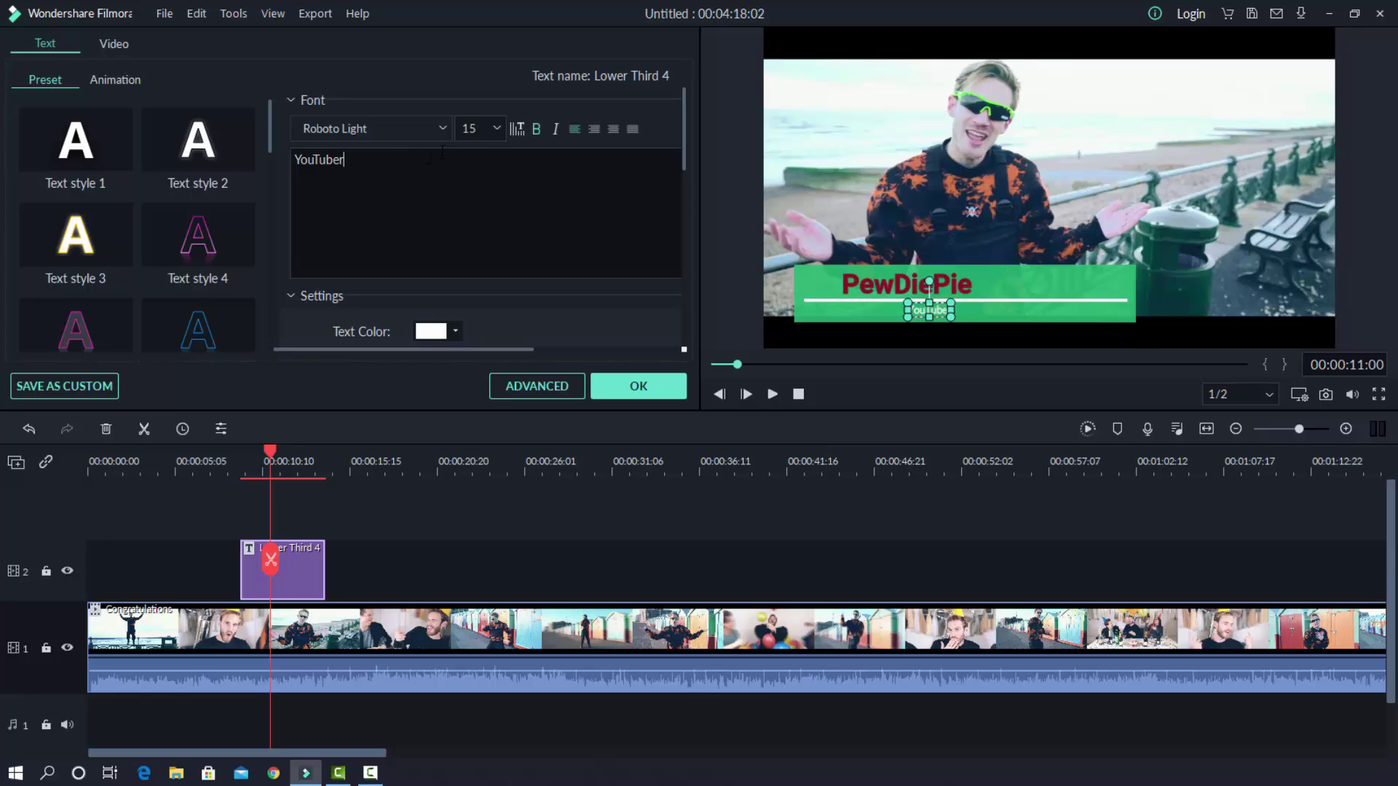
click(500, 127)
click(473, 211)
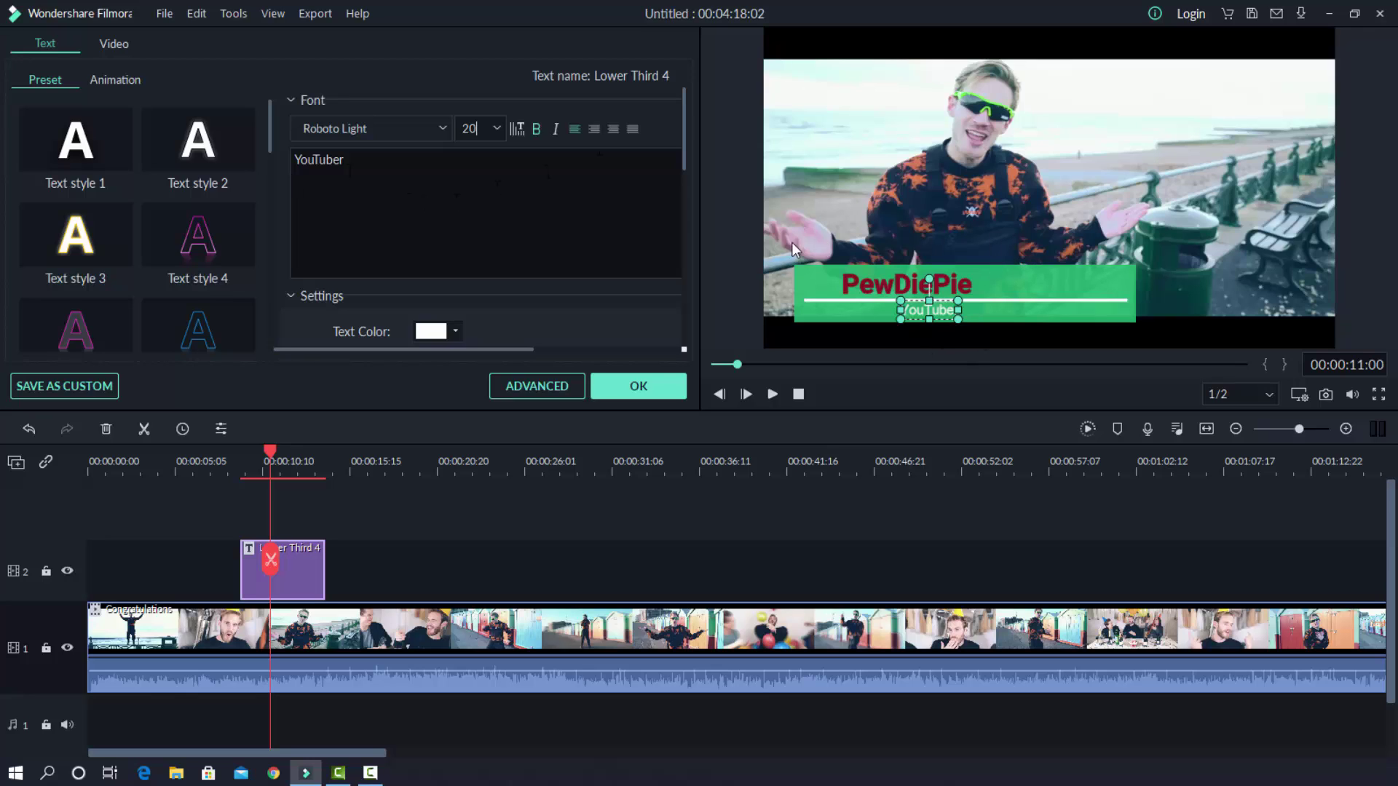
click(646, 378)
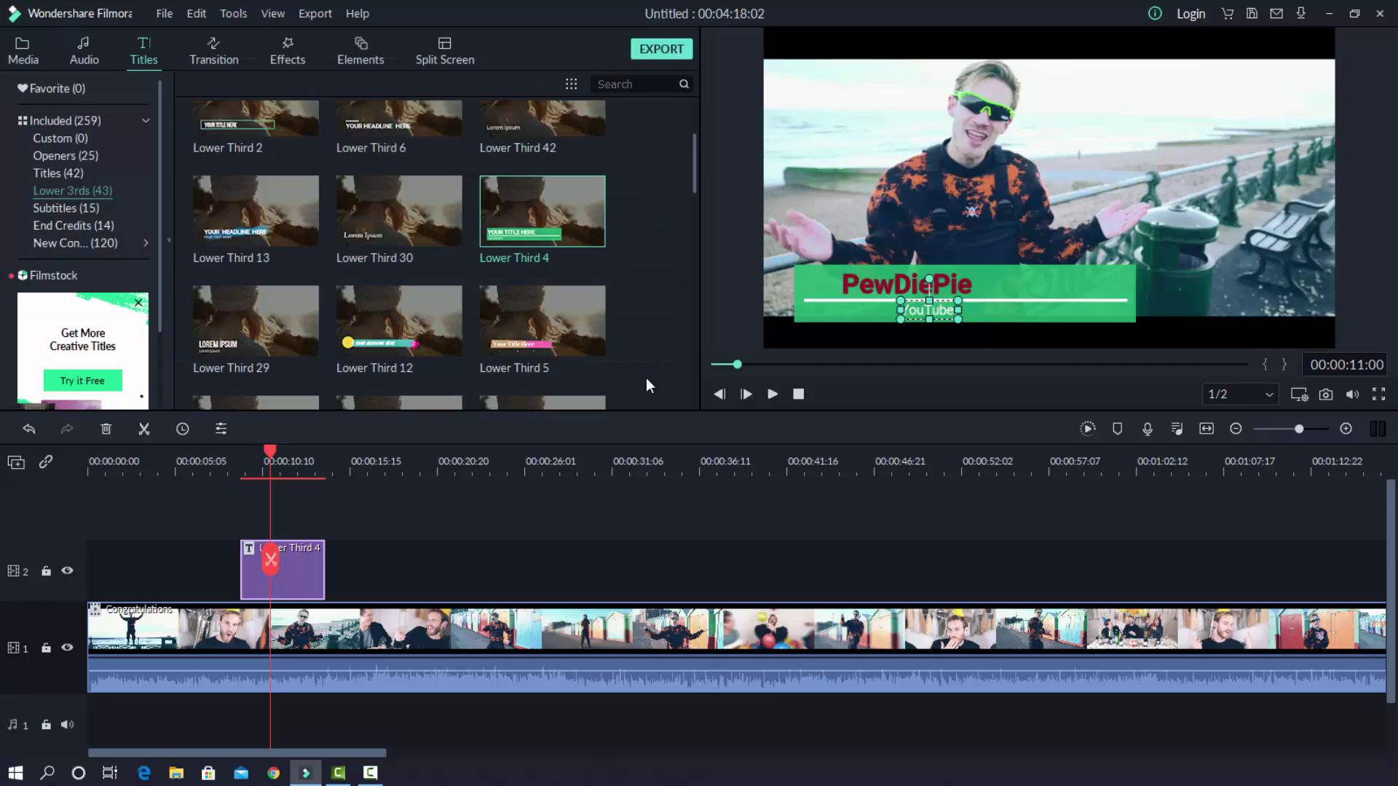
click(226, 472)
click(771, 396)
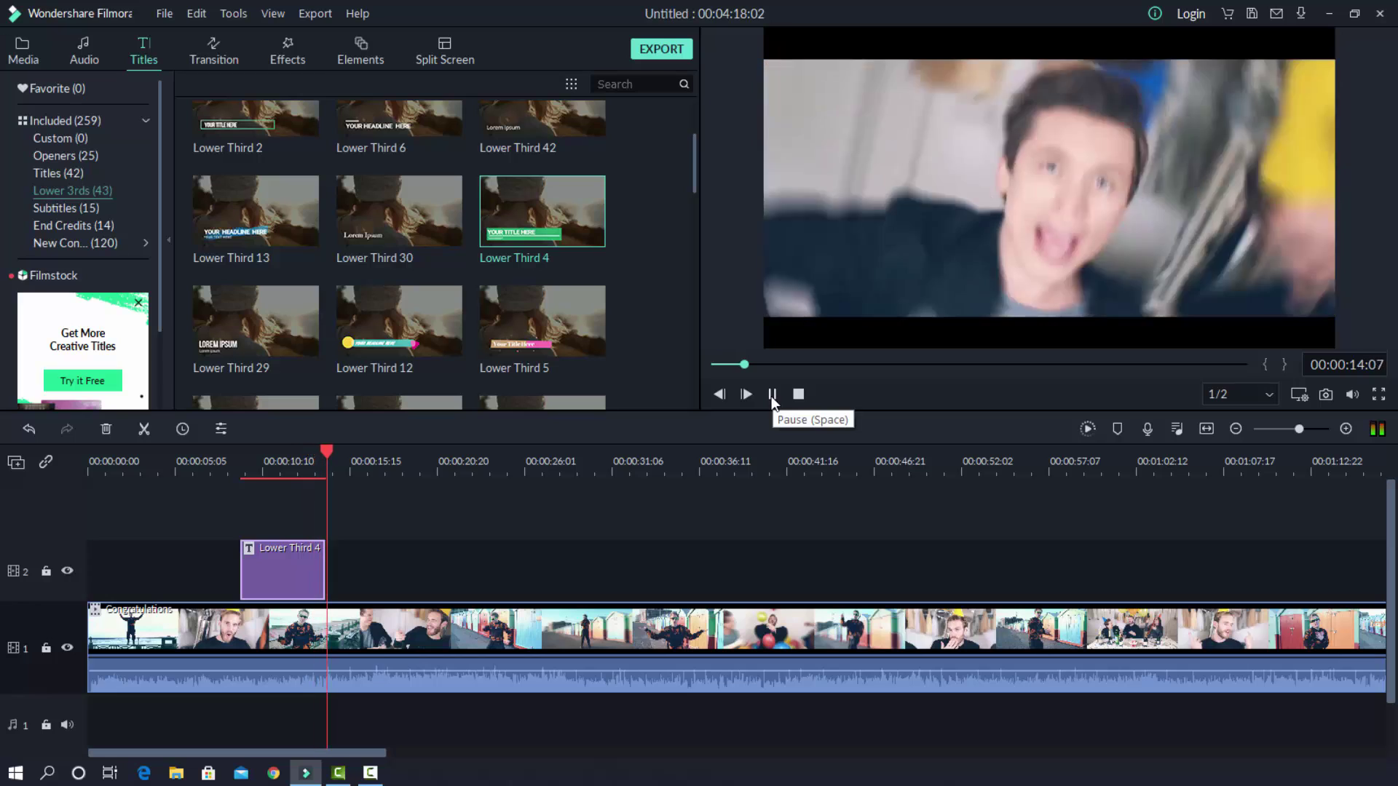
click(772, 396)
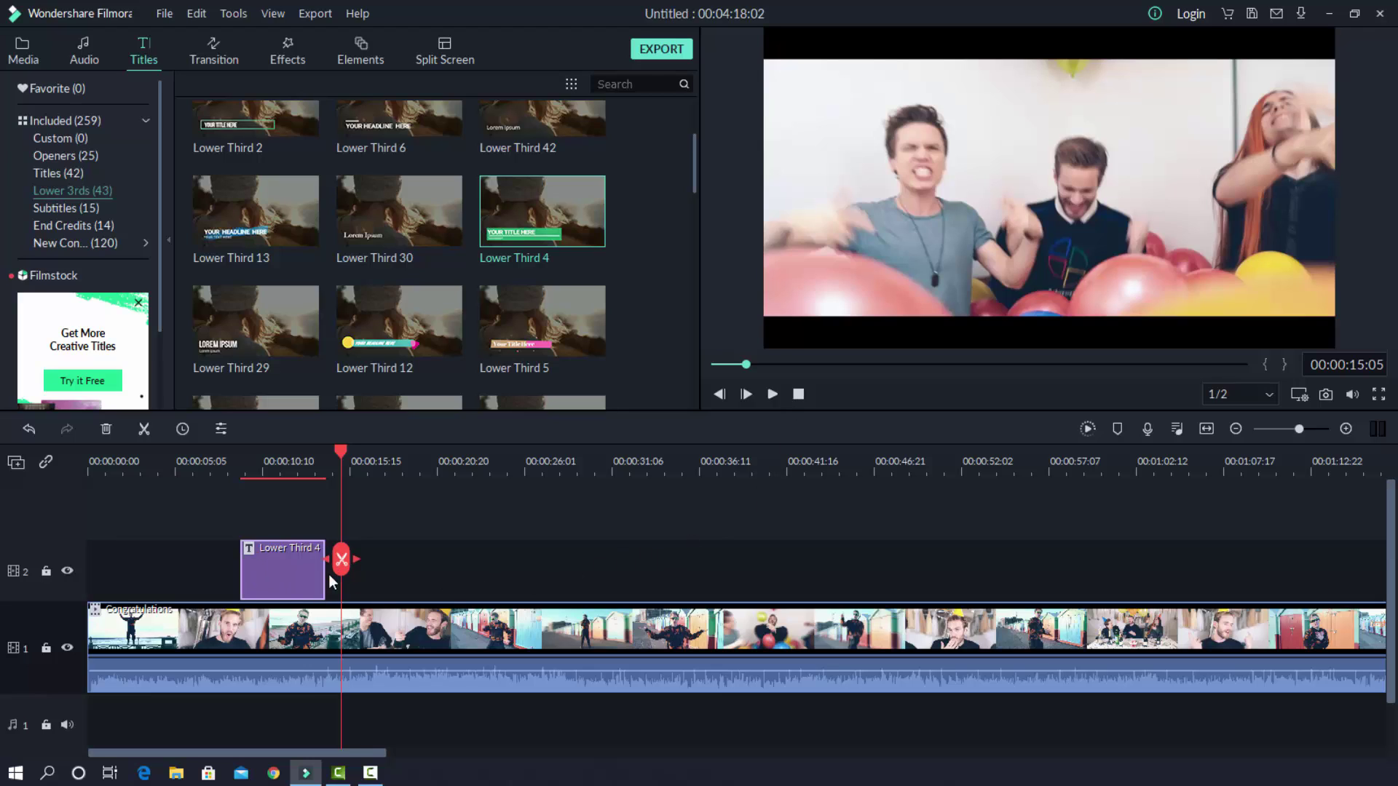
Start the title clip earlier, lengthen it, and shift the green bar, PewDiePie and YouTuber right
drag(297, 565, 211, 559)
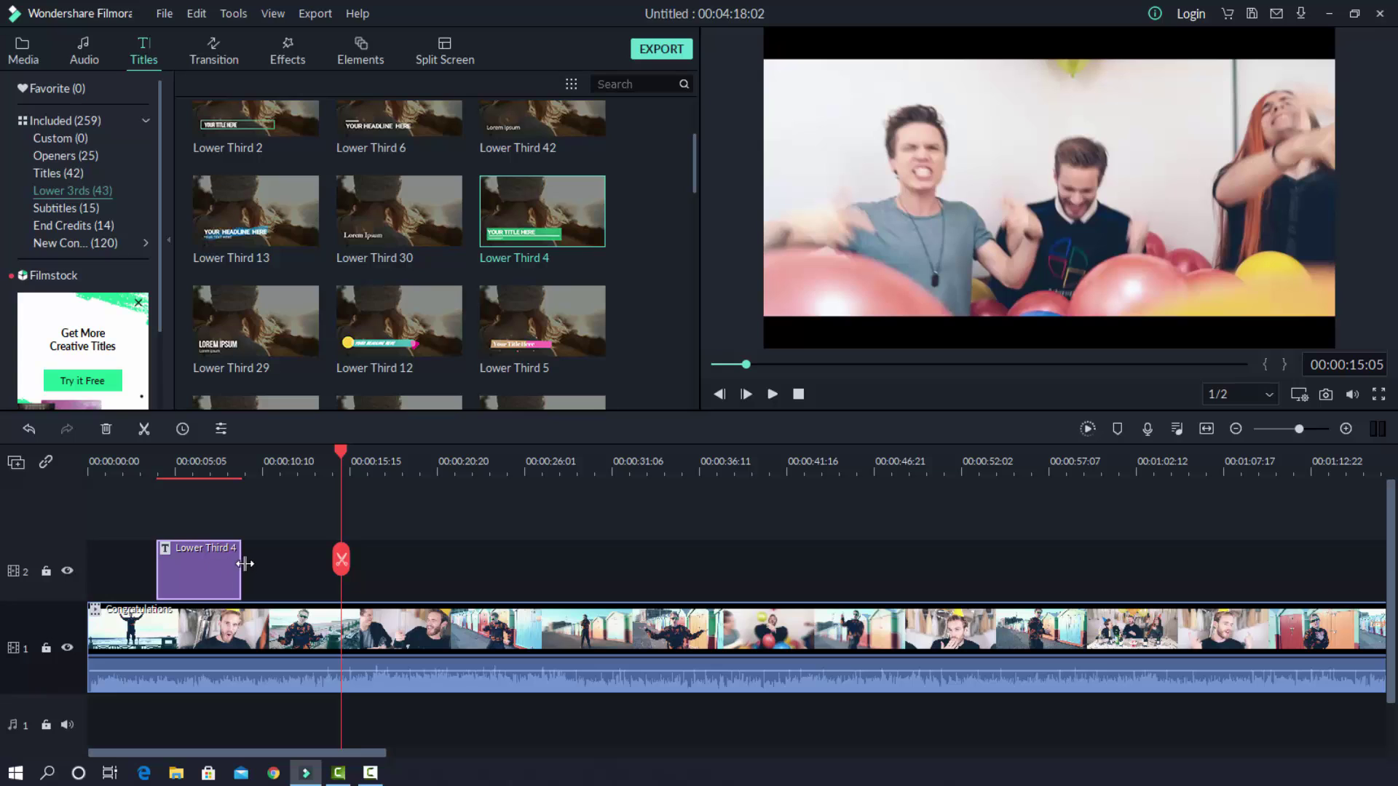
drag(239, 566, 378, 566)
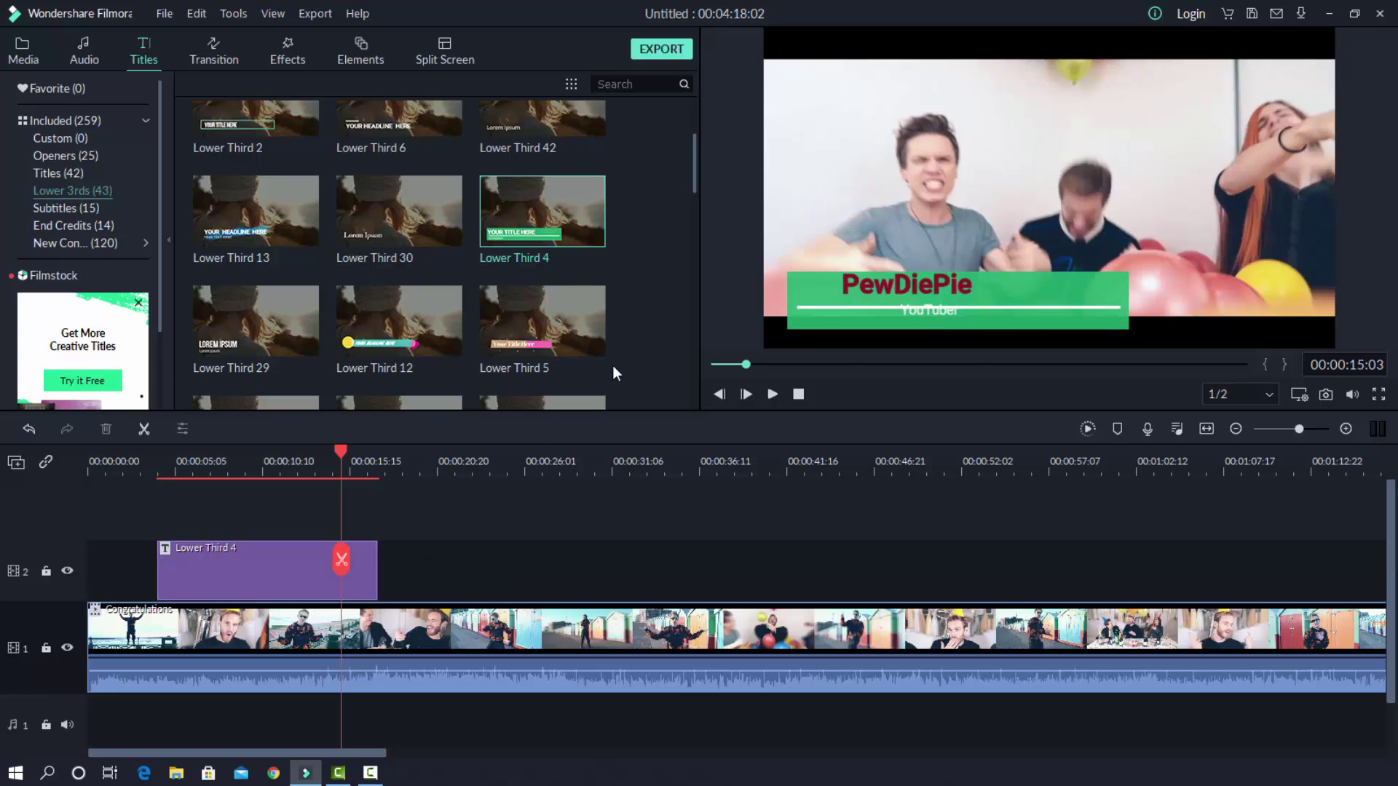
click(1042, 283)
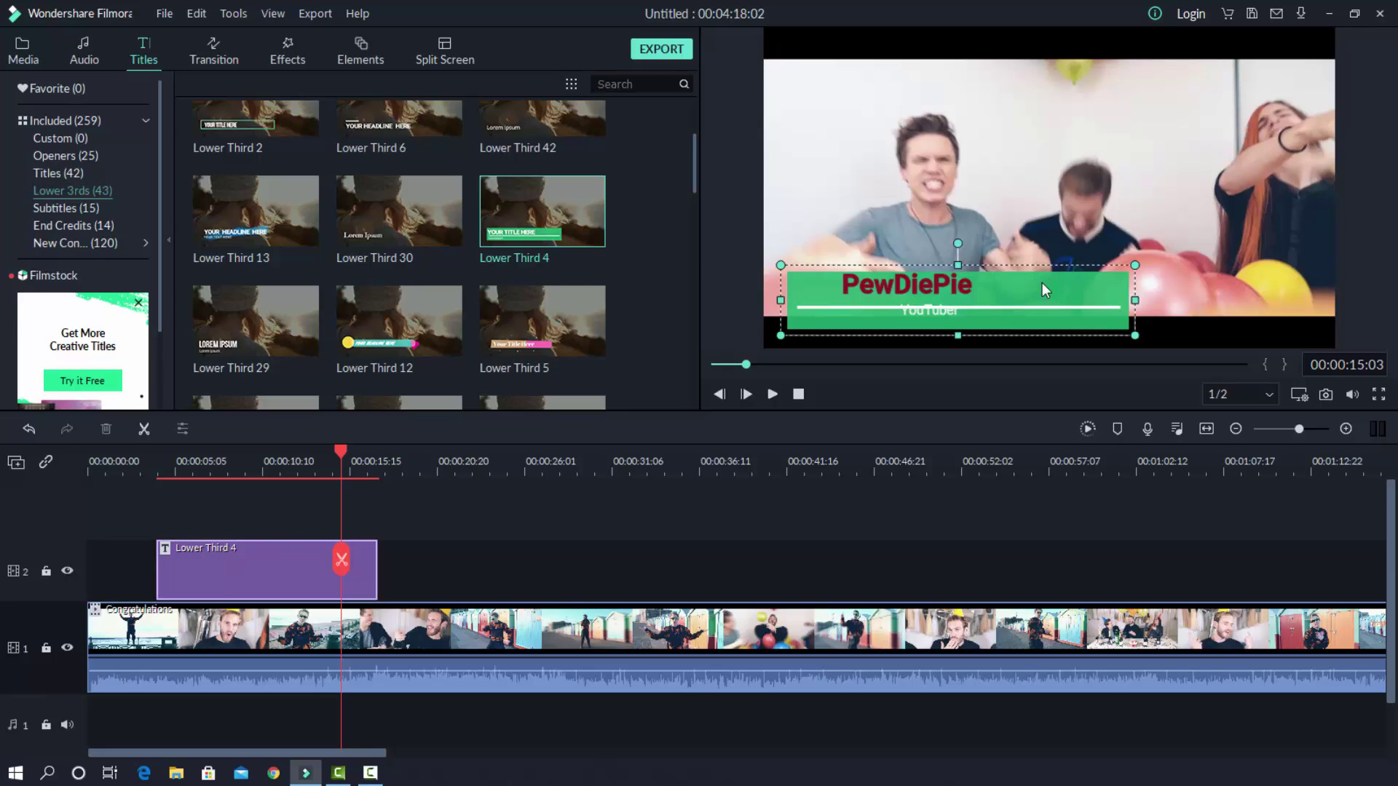
drag(1043, 284, 1160, 278)
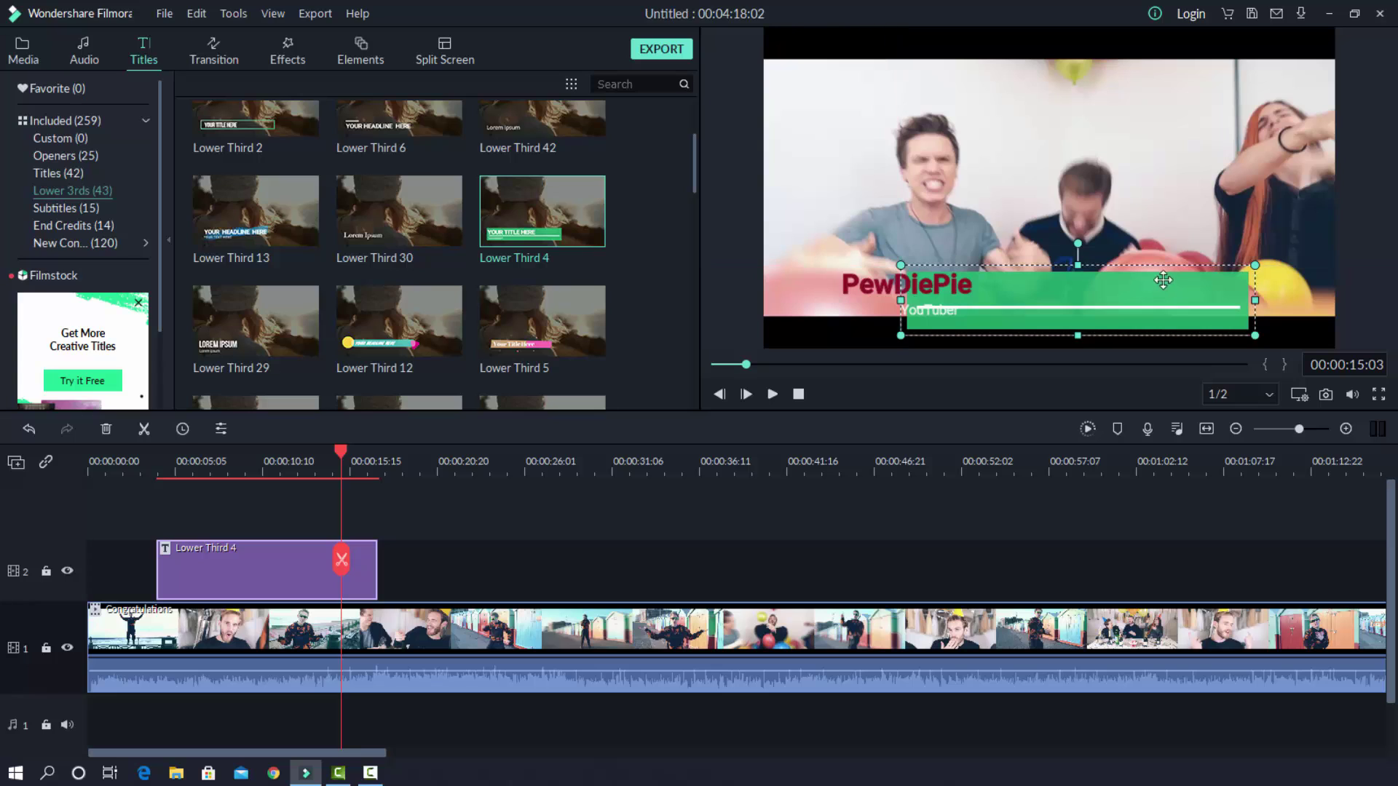
drag(948, 283, 1103, 283)
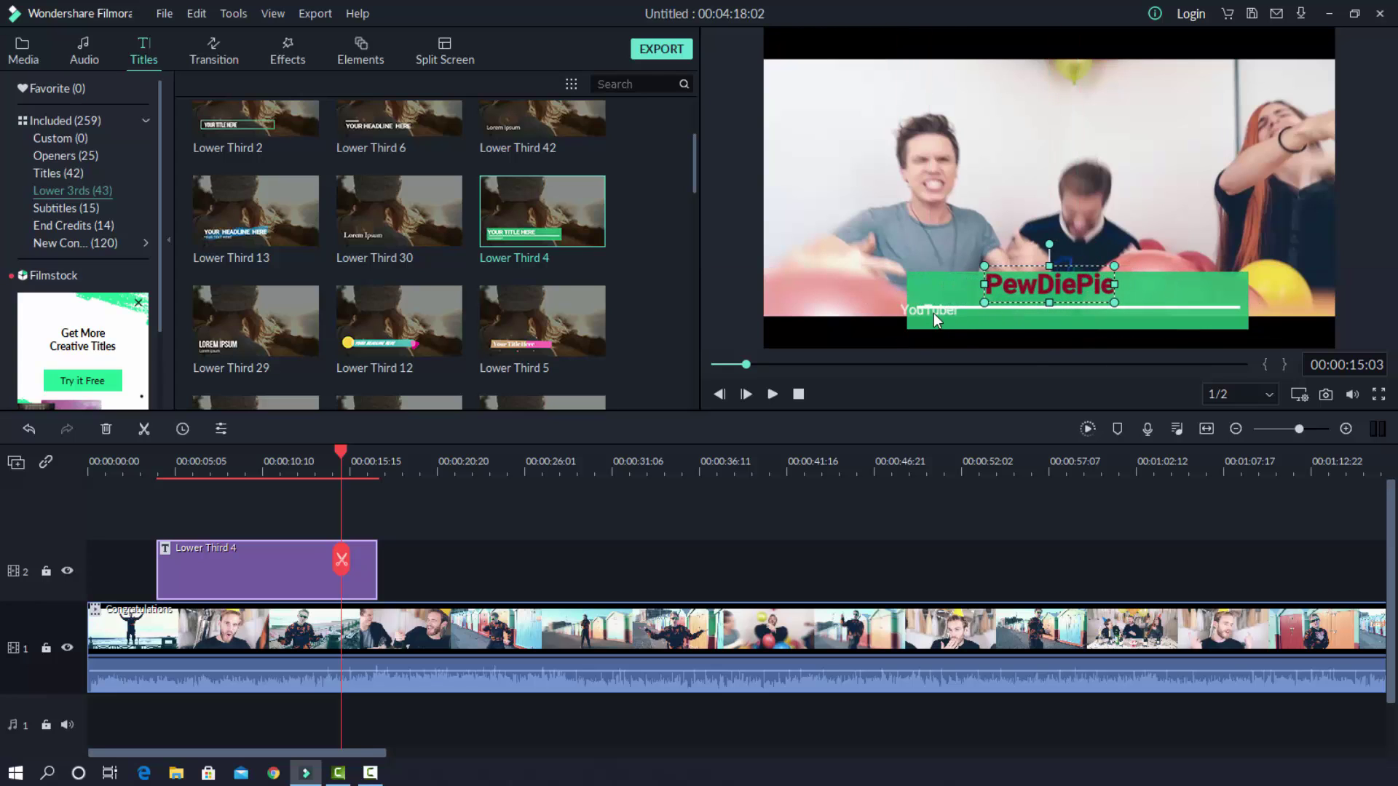
drag(934, 313, 1089, 316)
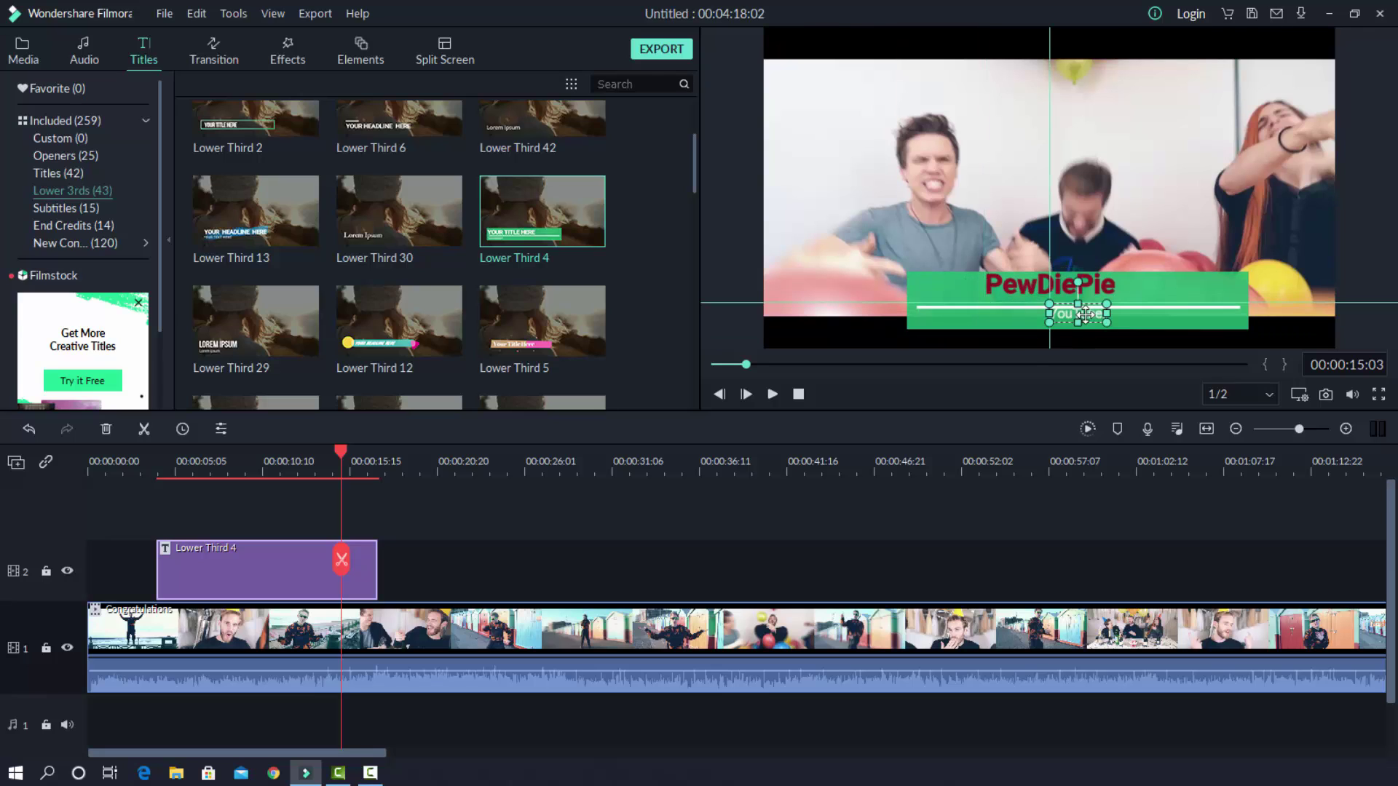
drag(1089, 316, 1093, 316)
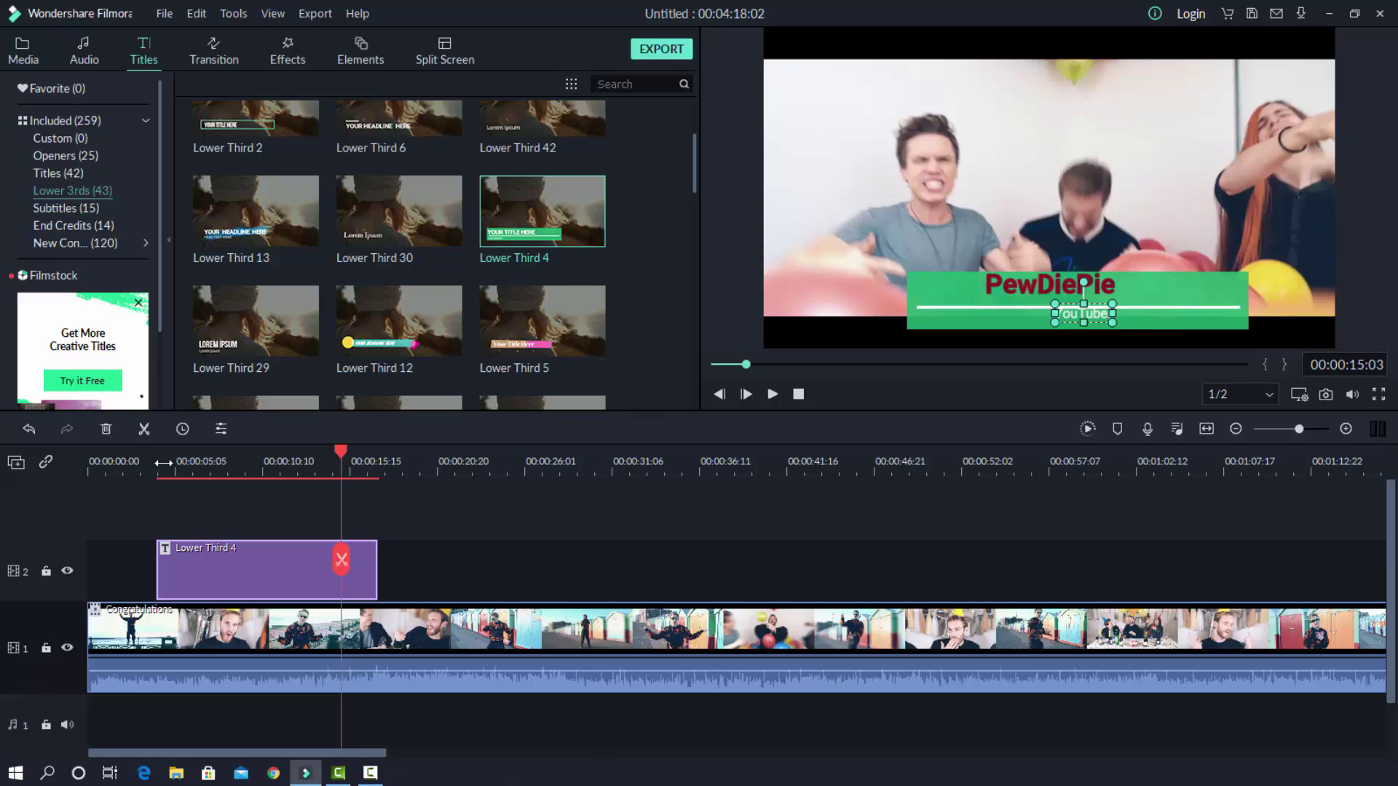
Replay the video from near the start to review the title
click(138, 466)
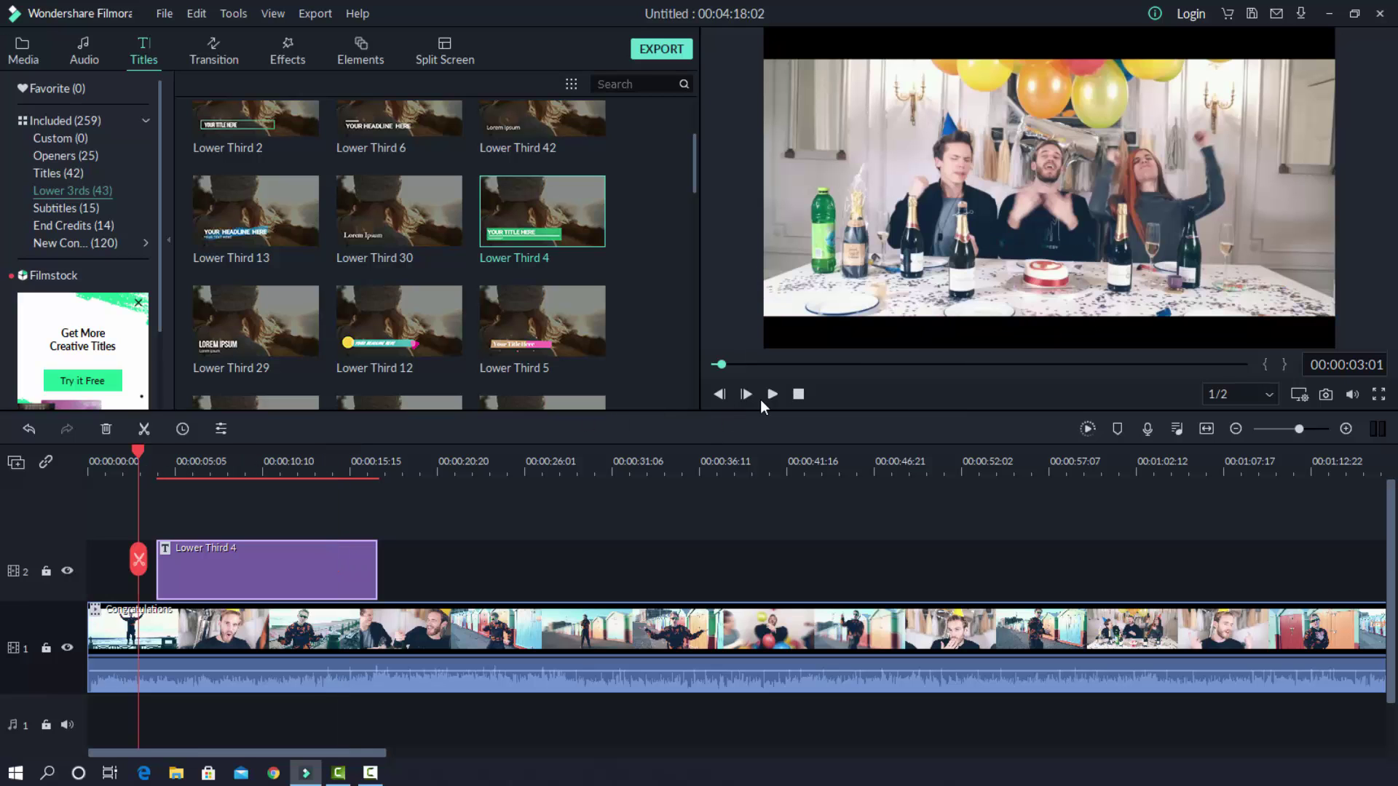
click(769, 394)
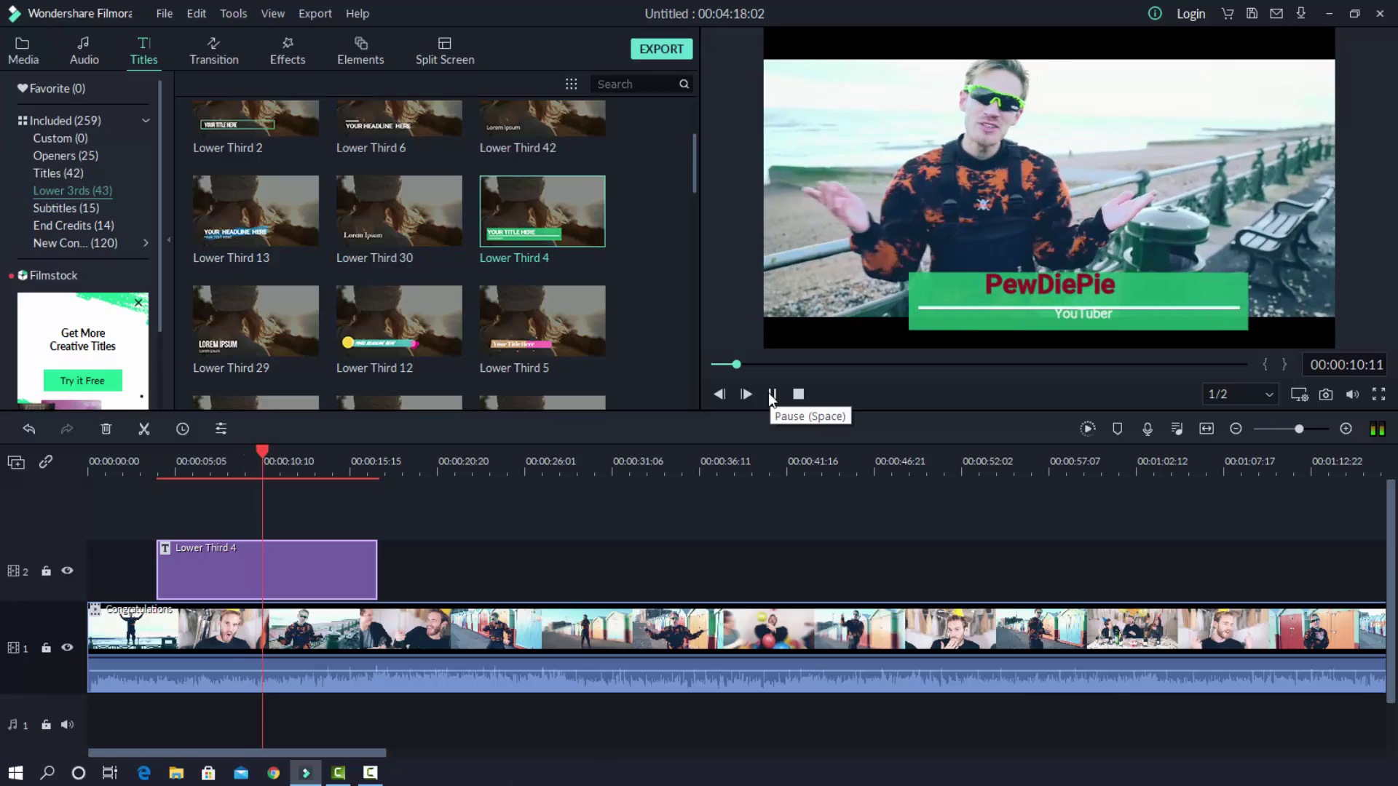
click(771, 394)
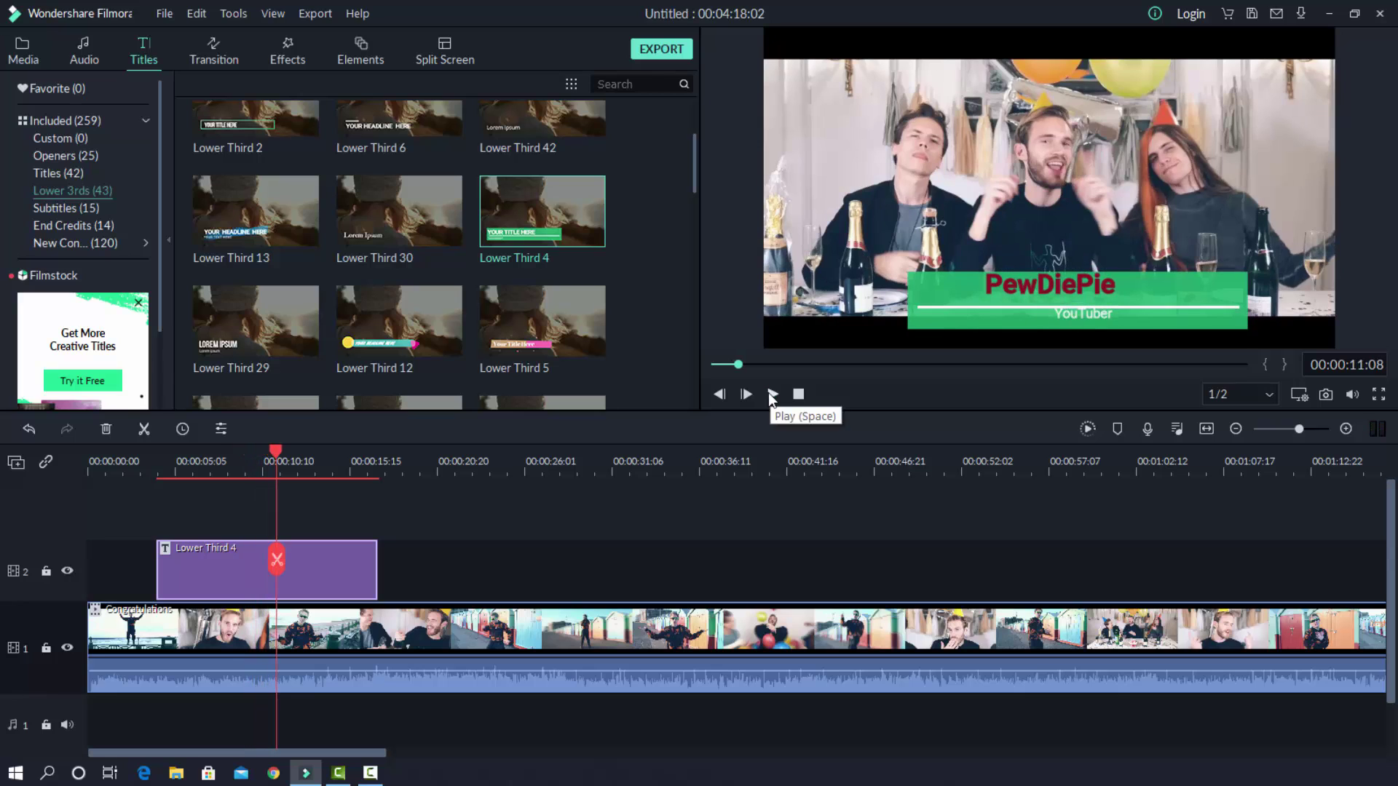
Move YouTuber lower and slightly right, then shift the whole title a little left
click(1191, 305)
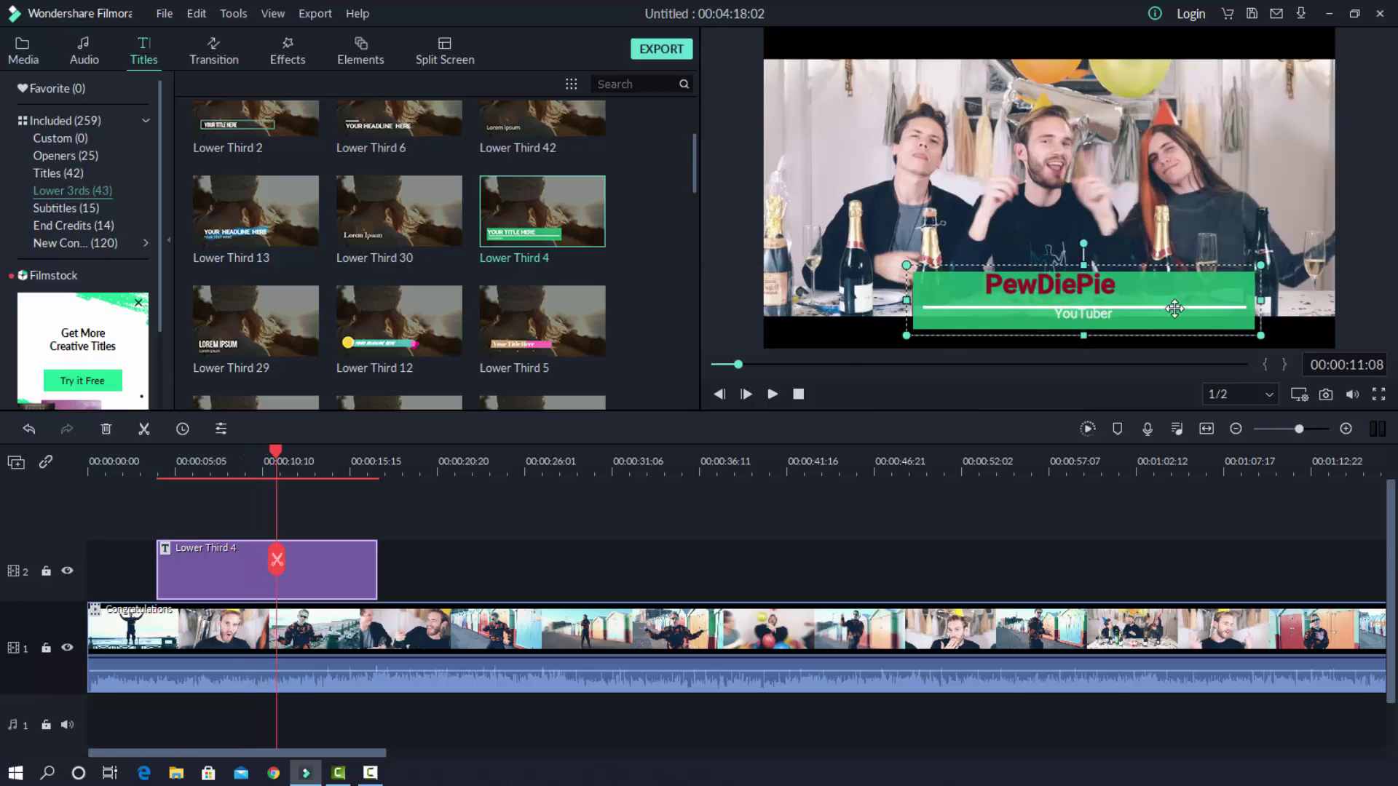
click(1104, 315)
drag(1101, 320, 1122, 326)
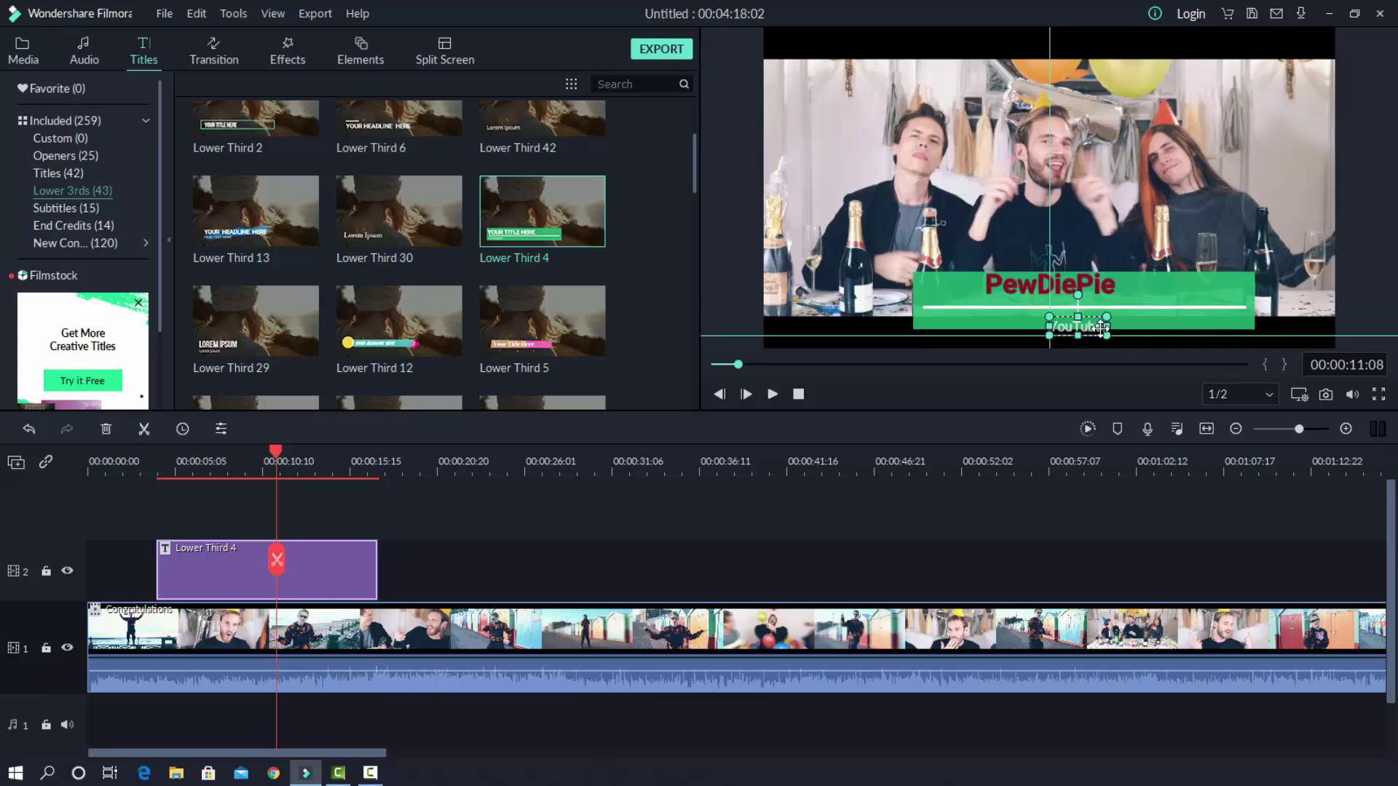
double_click(1014, 306)
drag(1013, 306, 987, 308)
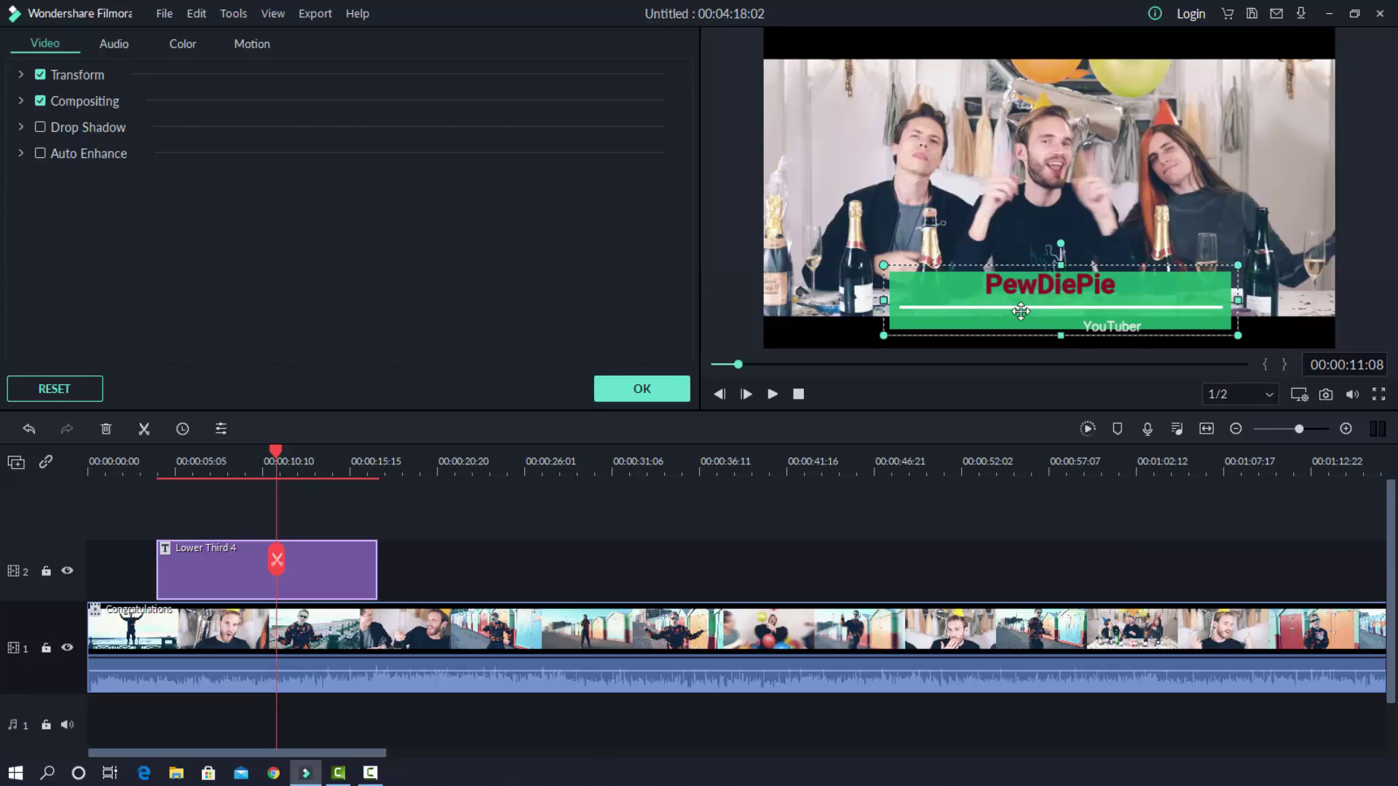
Centre YouTuber just below the white rule under PewDiePie and play back the result
double_click(1070, 316)
mouse_move(1071, 317)
mouse_down()
mouse_move(1031, 318)
mouse_move(1092, 321)
mouse_up()
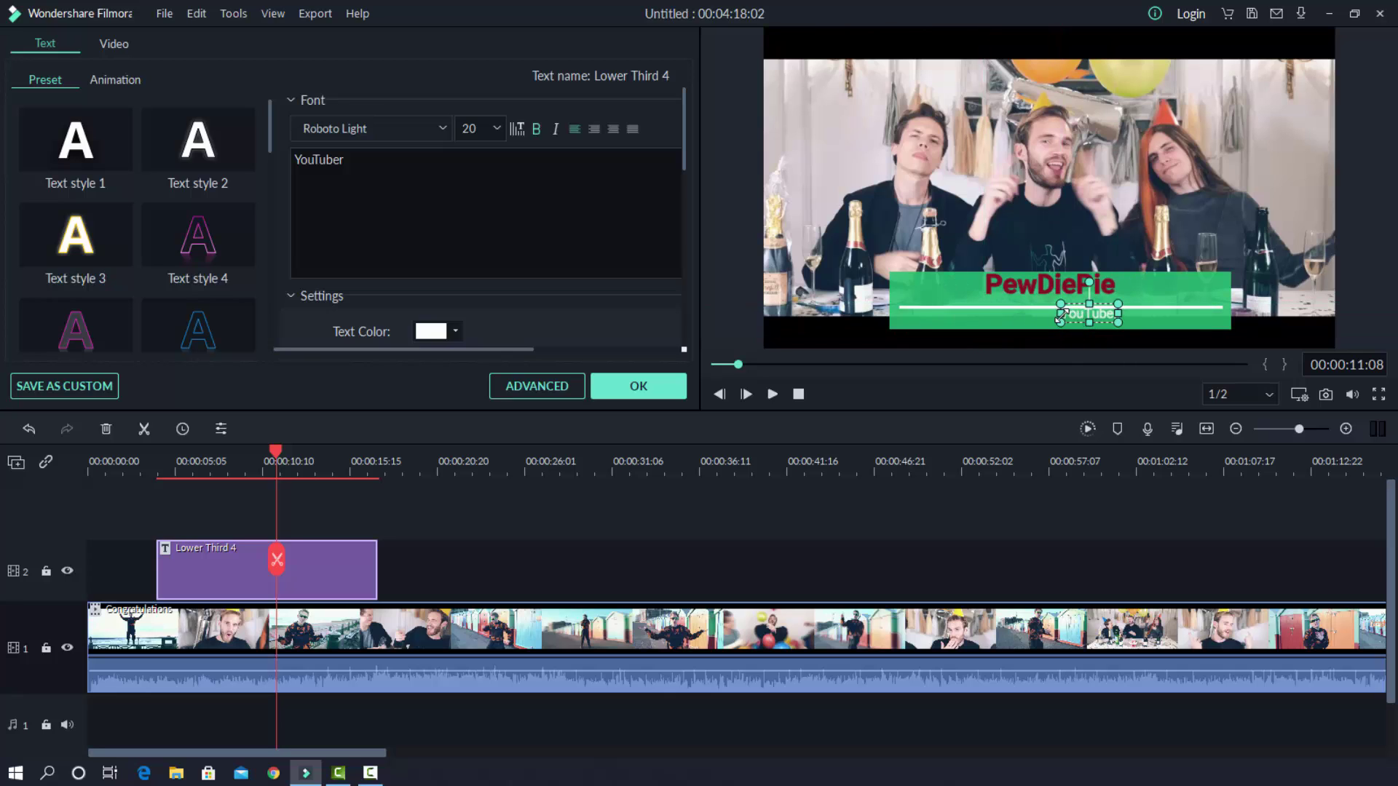
mouse_move(1092, 320)
mouse_down()
mouse_move(1041, 336)
mouse_move(1113, 302)
mouse_up()
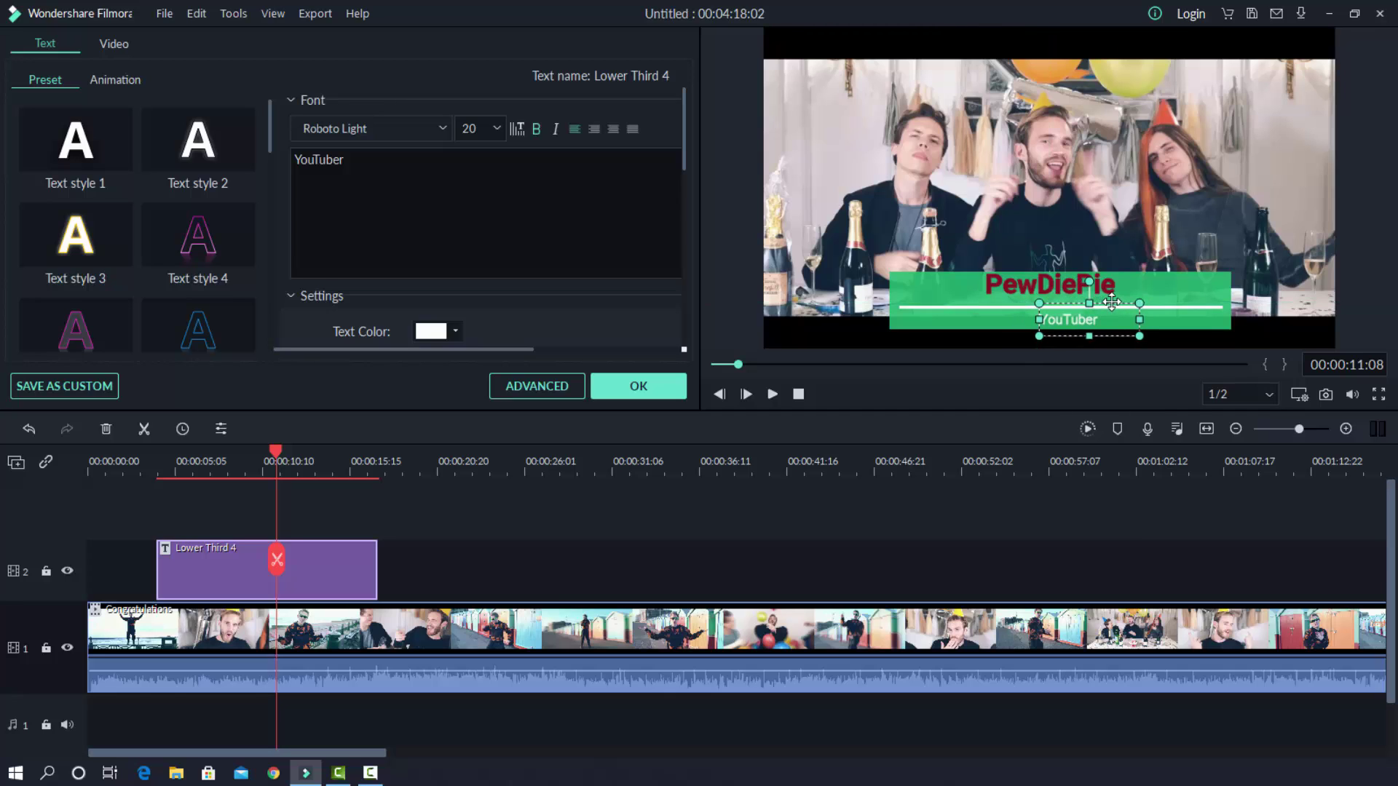
click(777, 397)
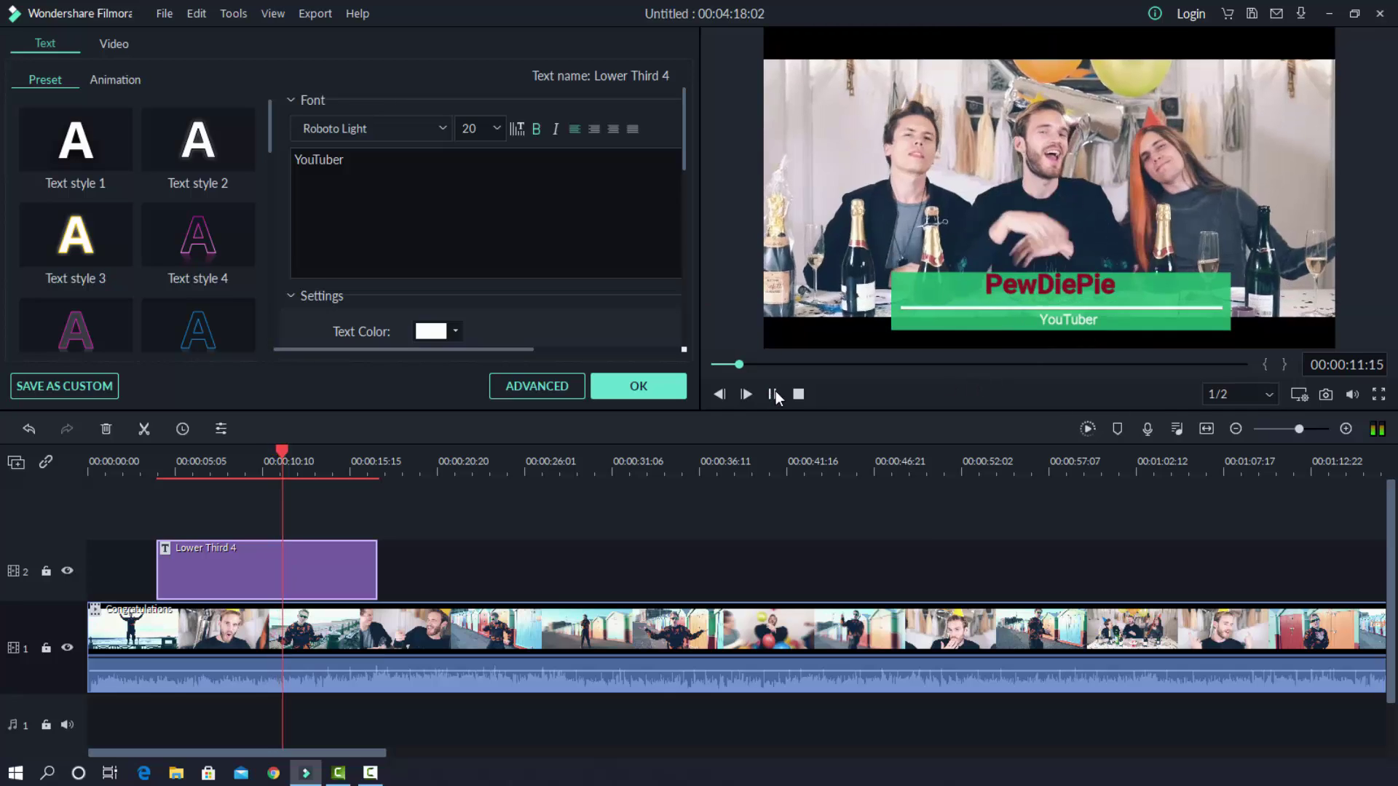